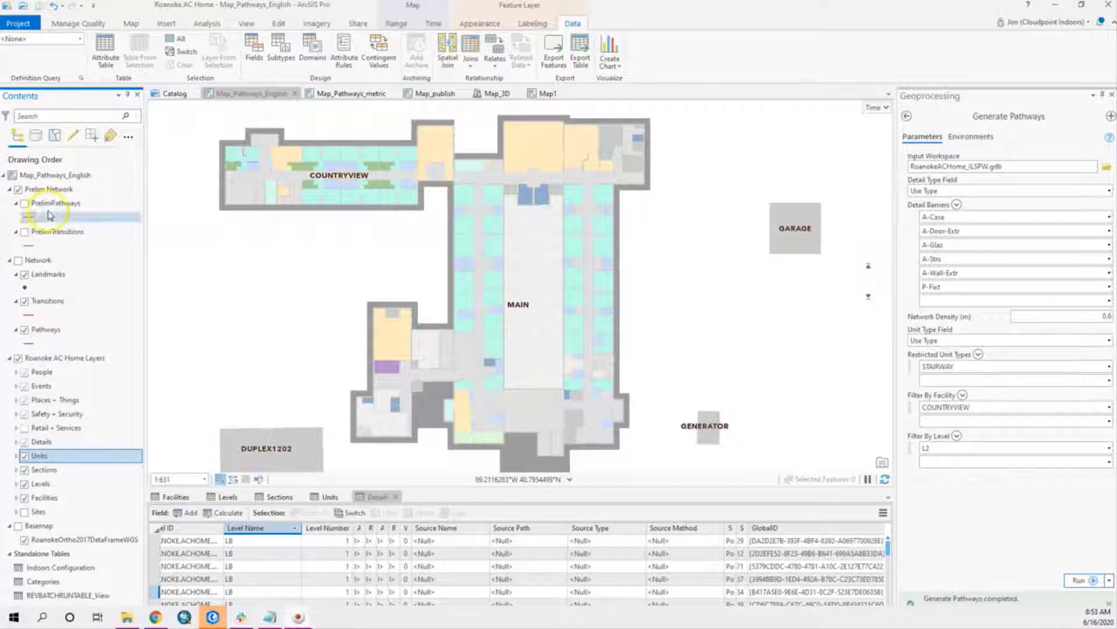
# Step: Select the Levels, Units, Details, Sections, PrelimPathways and PrelimTransitions layers in Contents in turn
pyautogui.click(697, 247)
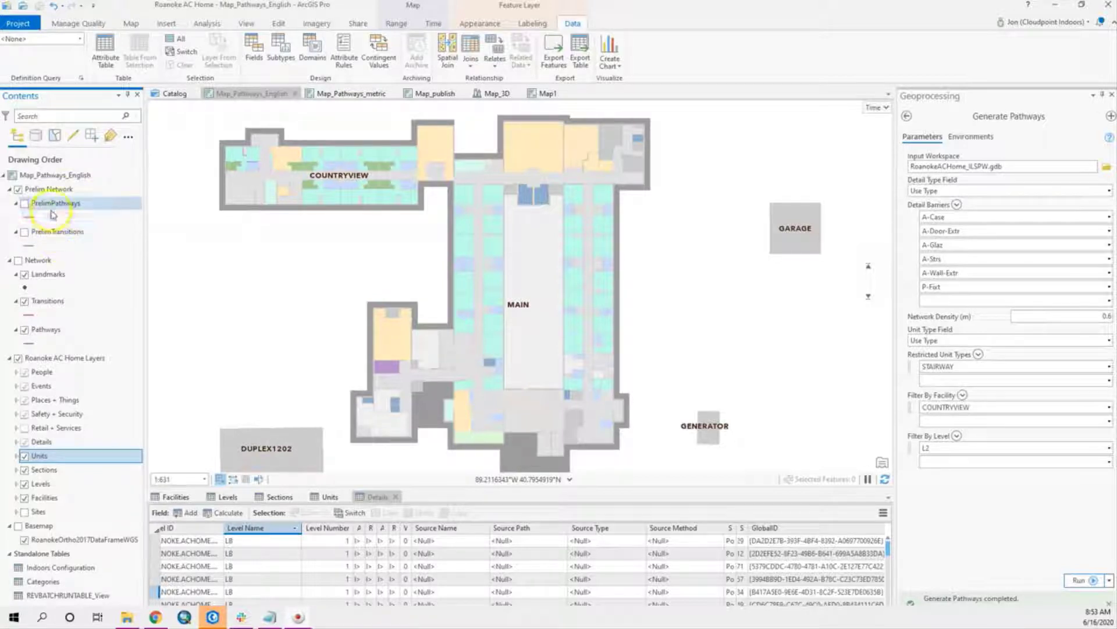
pyautogui.click(47, 484)
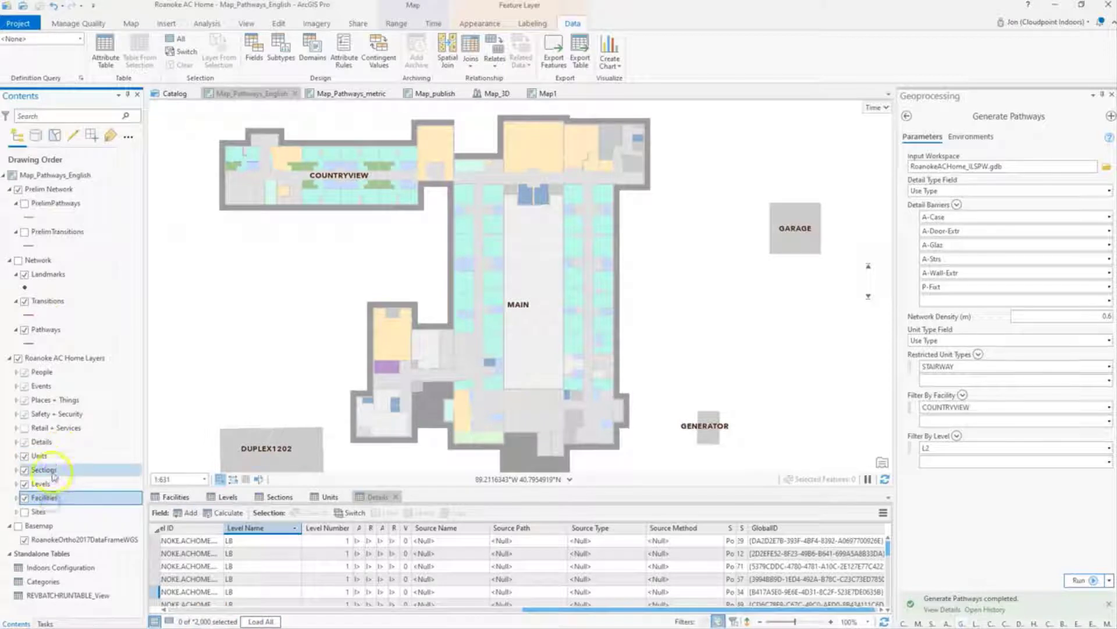
pyautogui.click(45, 454)
pyautogui.click(43, 442)
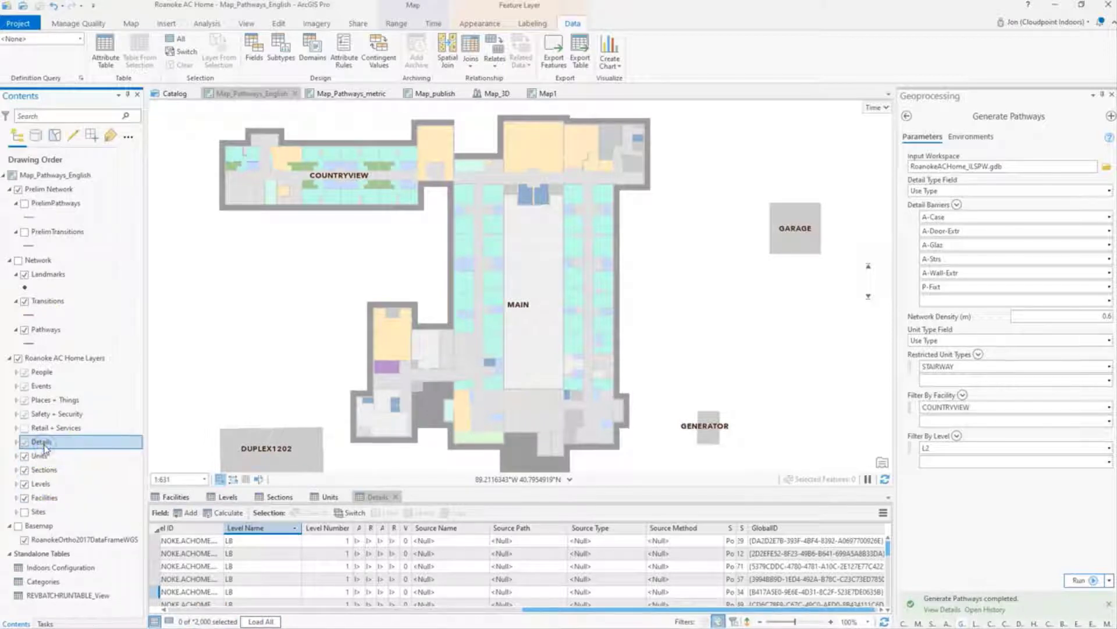
pyautogui.click(44, 470)
pyautogui.click(532, 346)
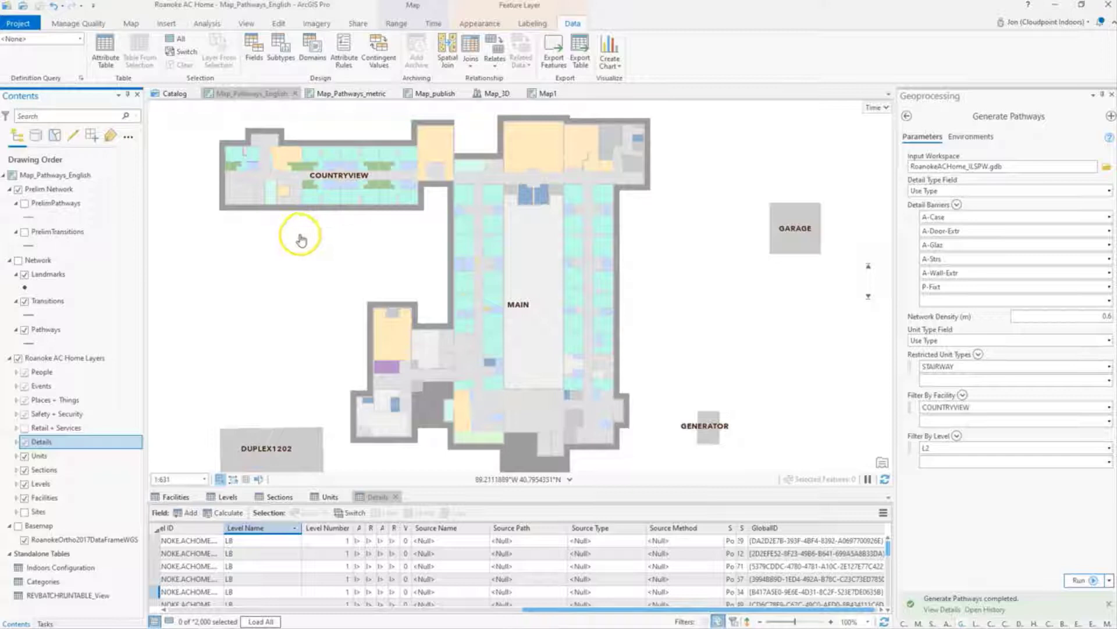
pyautogui.click(56, 203)
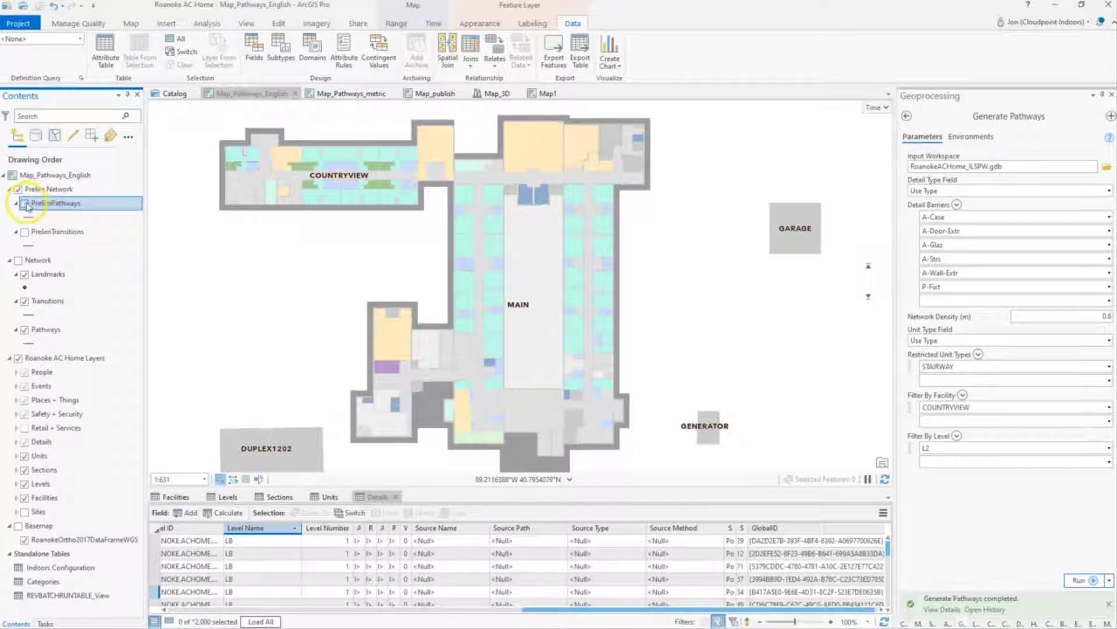
pyautogui.click(51, 231)
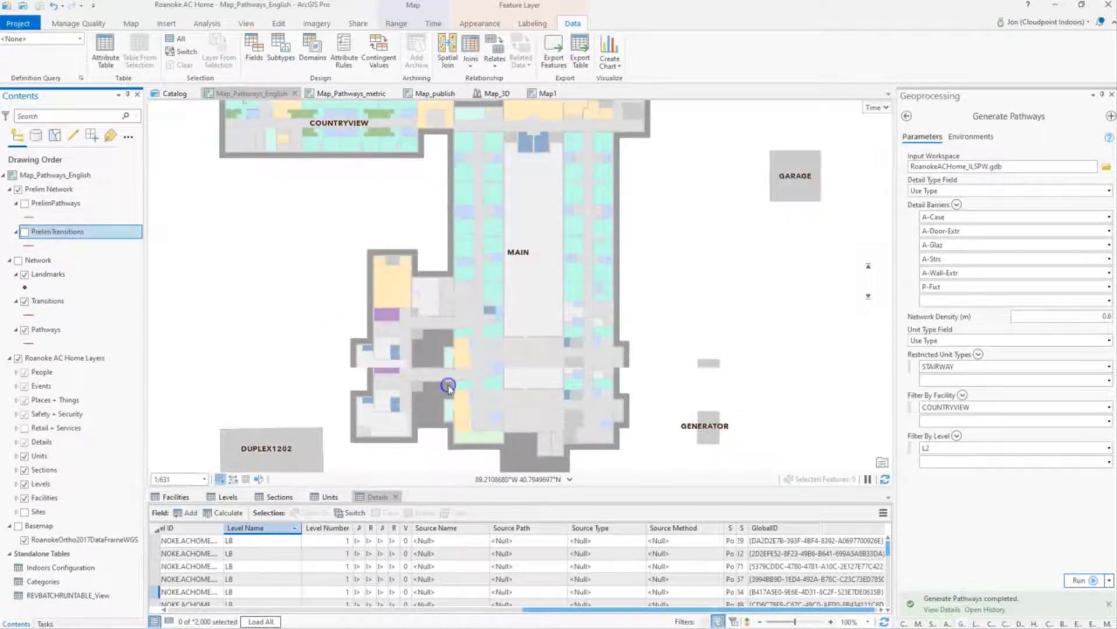
# Step: Enlarge the attribute table area and scroll across the Facilities table's columns
pyautogui.moveTo(328, 489); pyautogui.dragTo(328, 385)
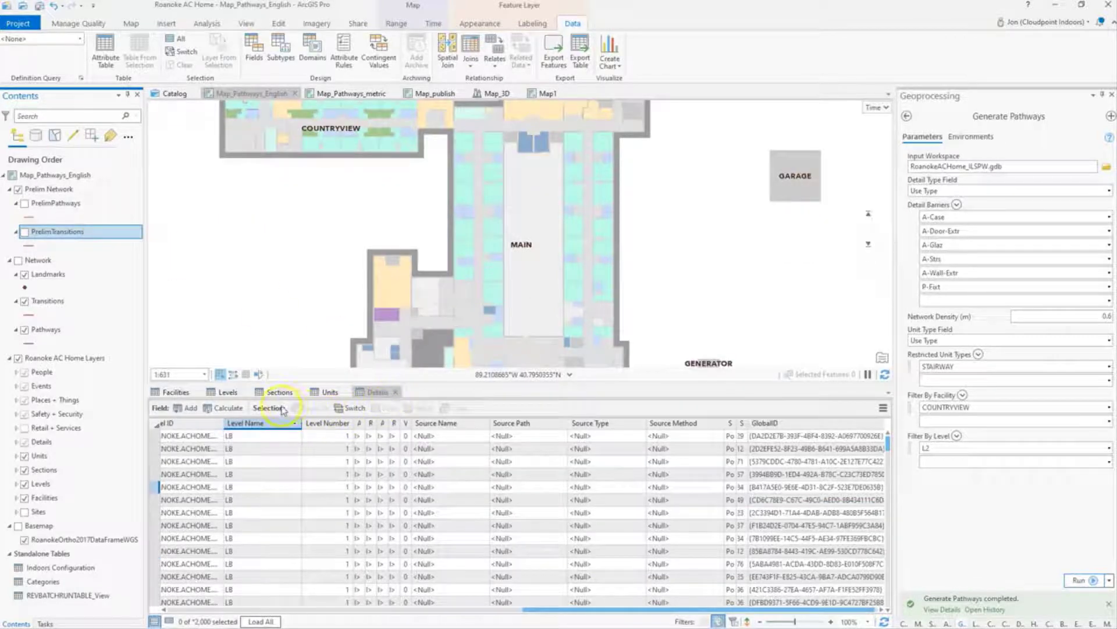
pyautogui.click(172, 392)
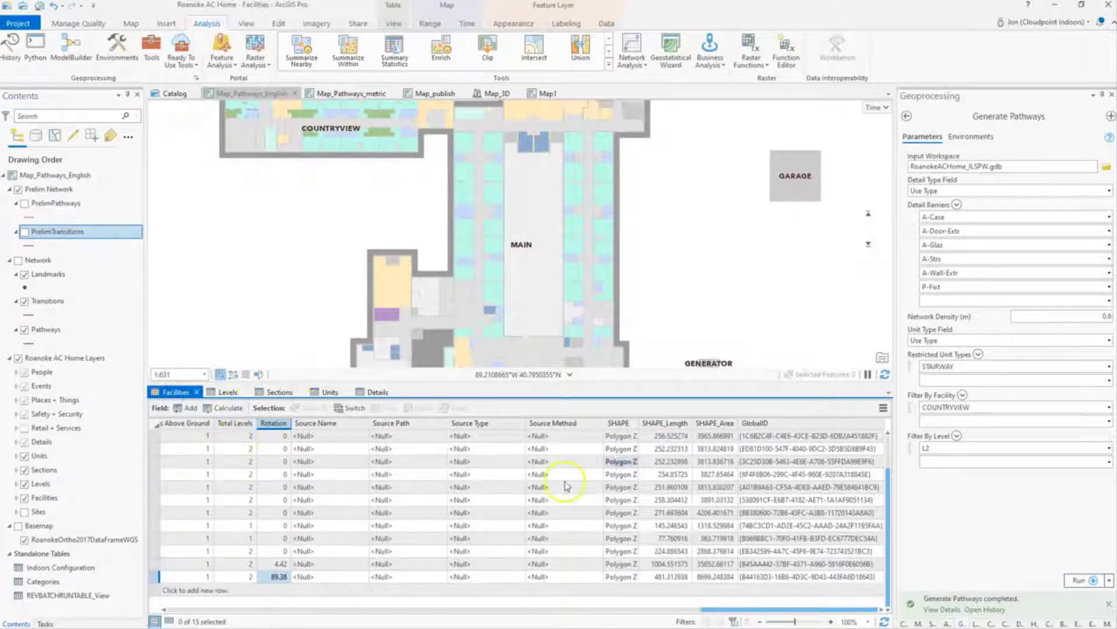
pyautogui.moveTo(729, 608); pyautogui.dragTo(668, 609)
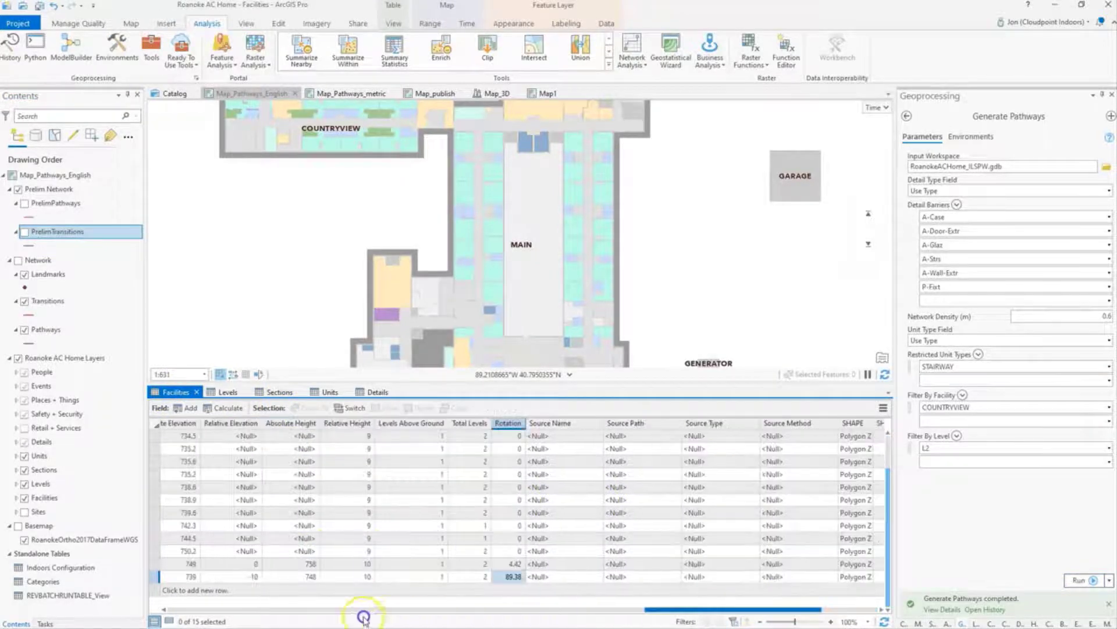
pyautogui.moveTo(363, 617); pyautogui.dragTo(185, 607)
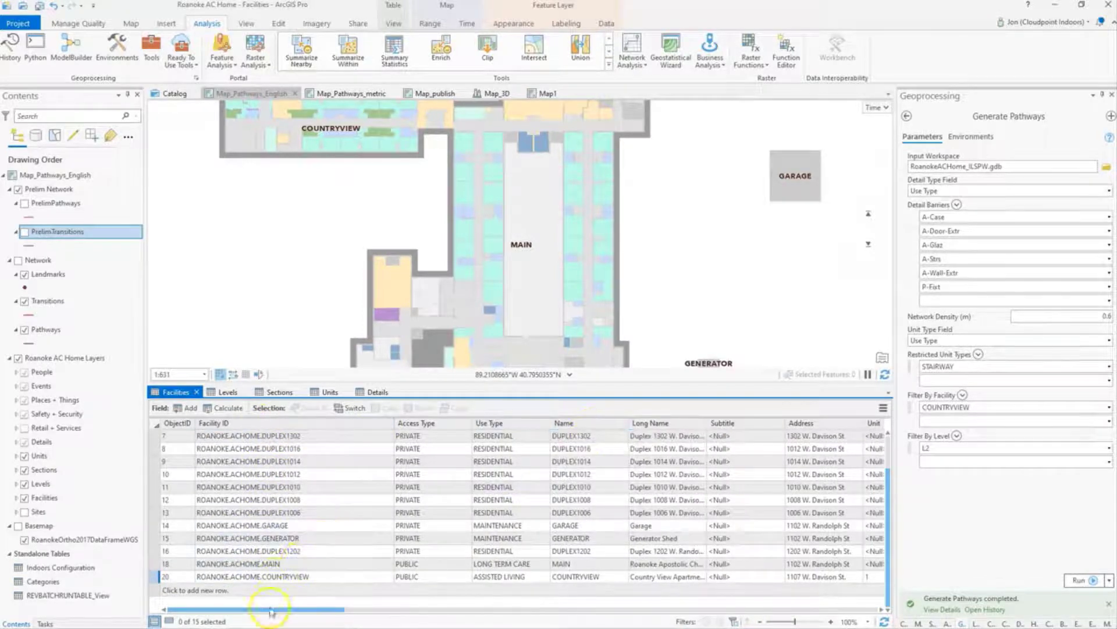
# Step: Review the Levels table and the 51-record Sections table, scrolling across their columns
pyautogui.click(227, 393)
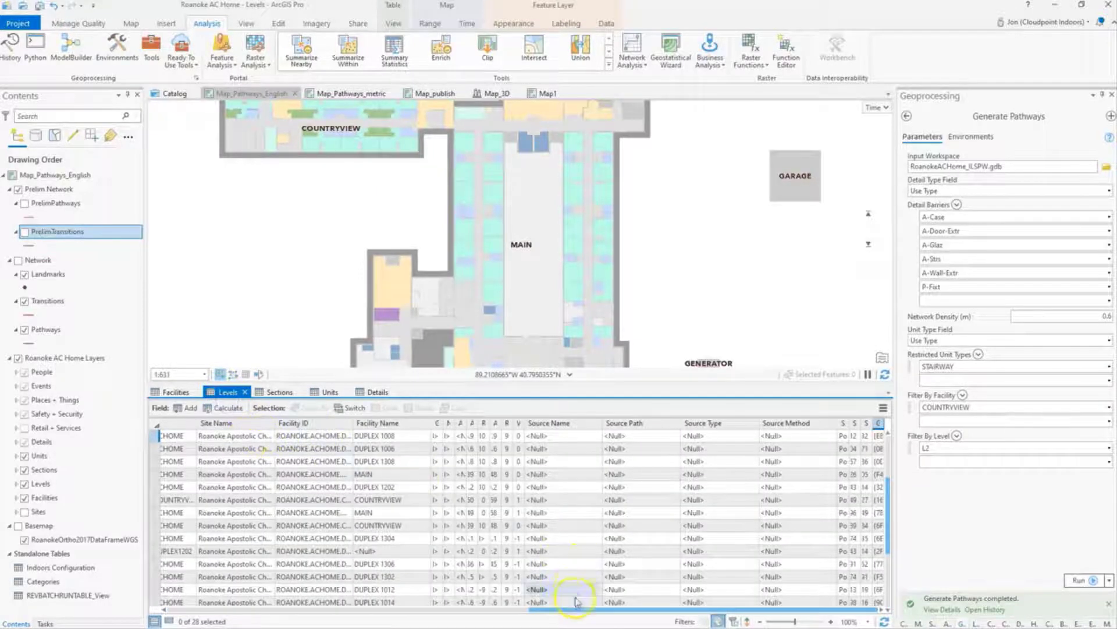
pyautogui.moveTo(578, 612); pyautogui.dragTo(174, 614)
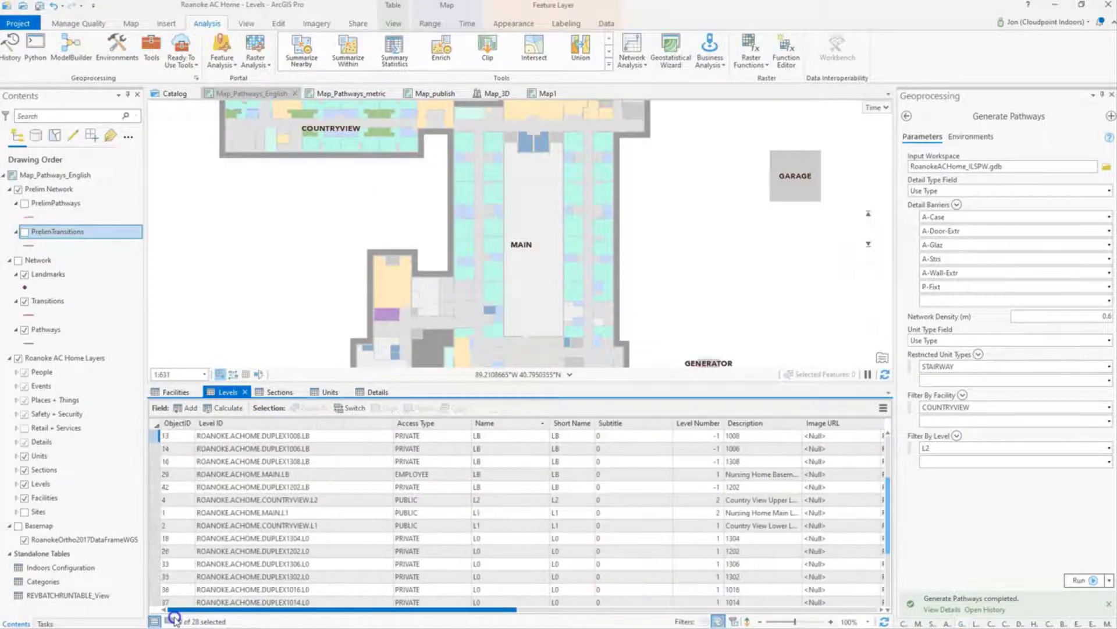
pyautogui.click(273, 393)
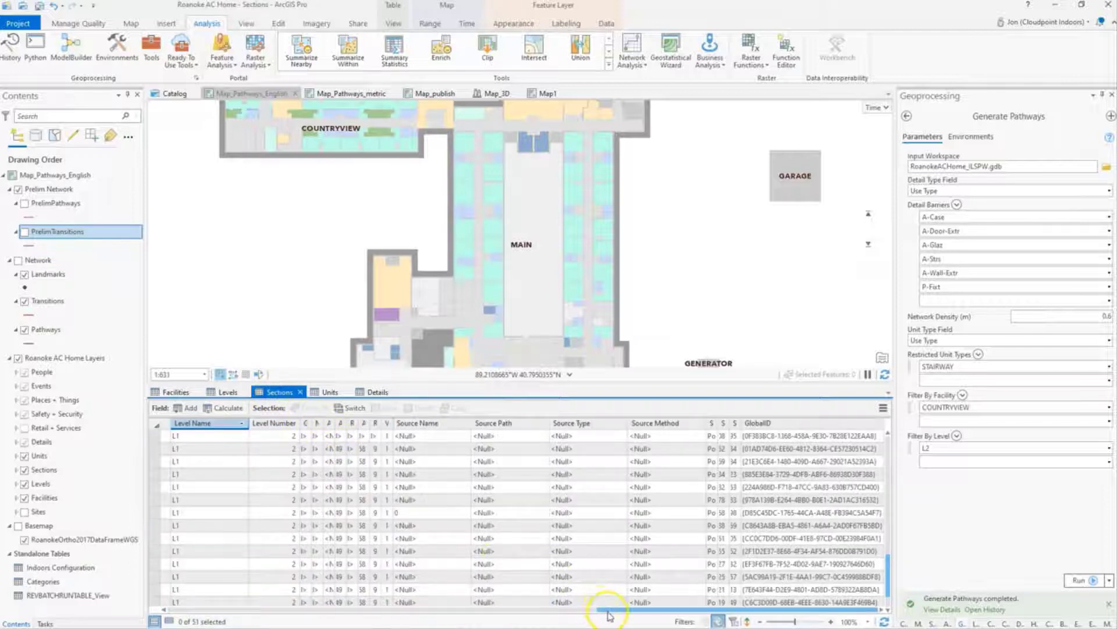
pyautogui.moveTo(608, 614); pyautogui.dragTo(173, 608)
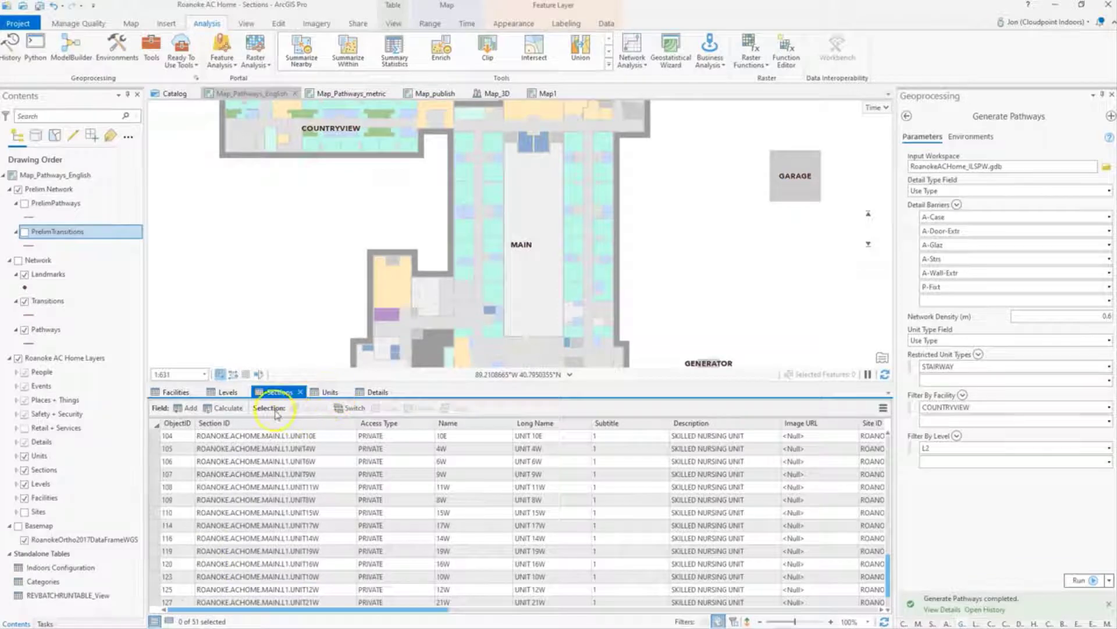
pyautogui.moveTo(360, 612); pyautogui.dragTo(580, 598)
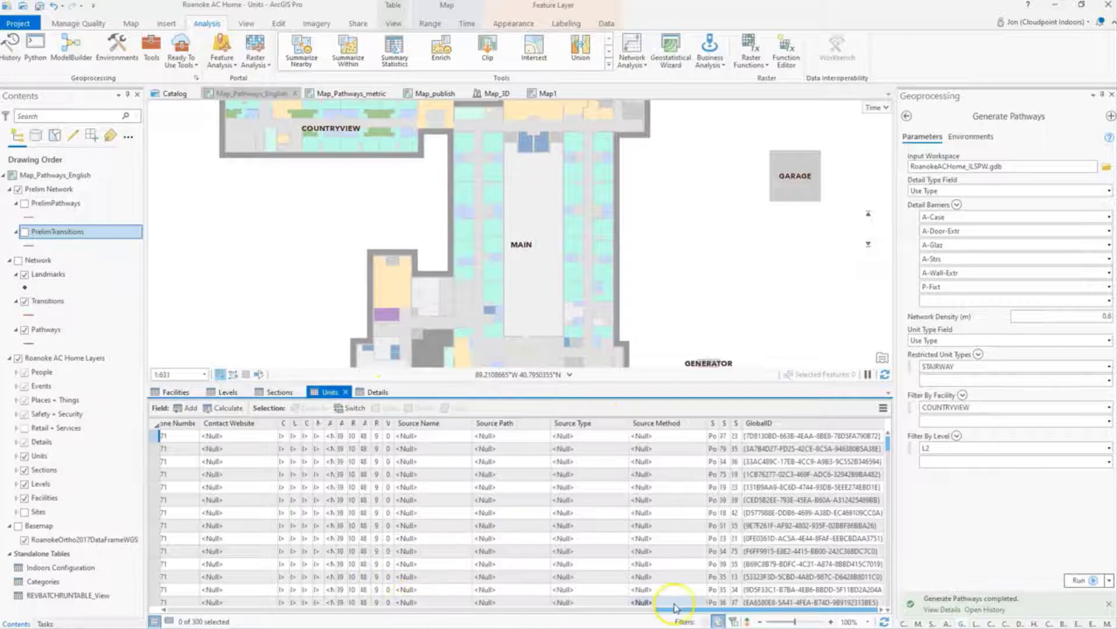
# Step: Scroll through the 300 Units records and the Details table, ending on the 2,000 Details records
pyautogui.click(541, 611)
pyautogui.moveTo(541, 611); pyautogui.dragTo(250, 610)
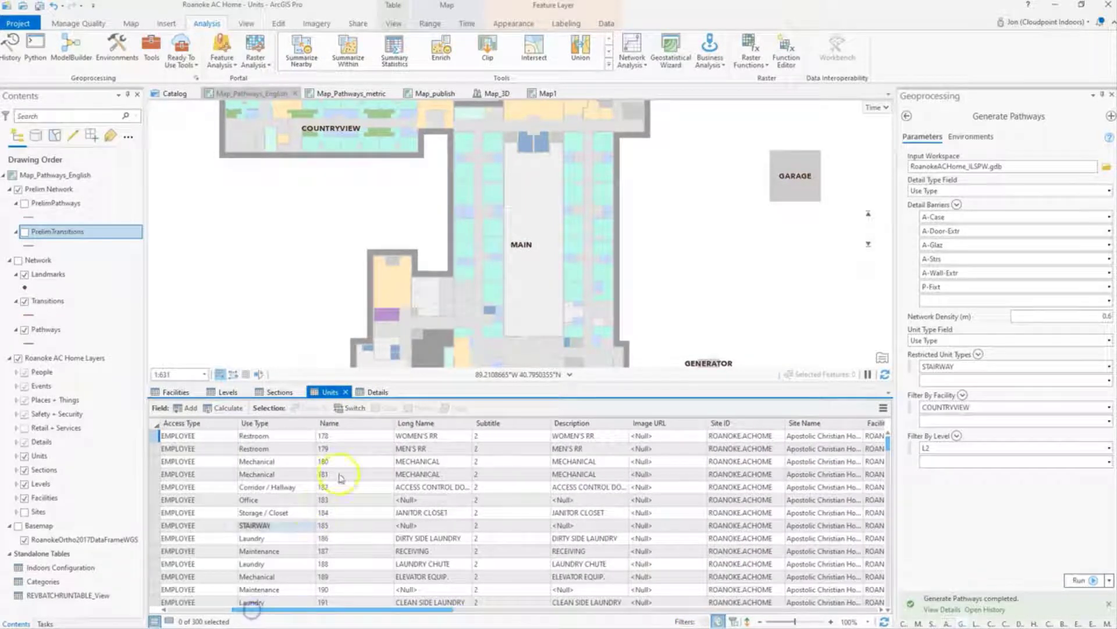
pyautogui.click(372, 393)
pyautogui.moveTo(364, 426); pyautogui.dragTo(365, 425)
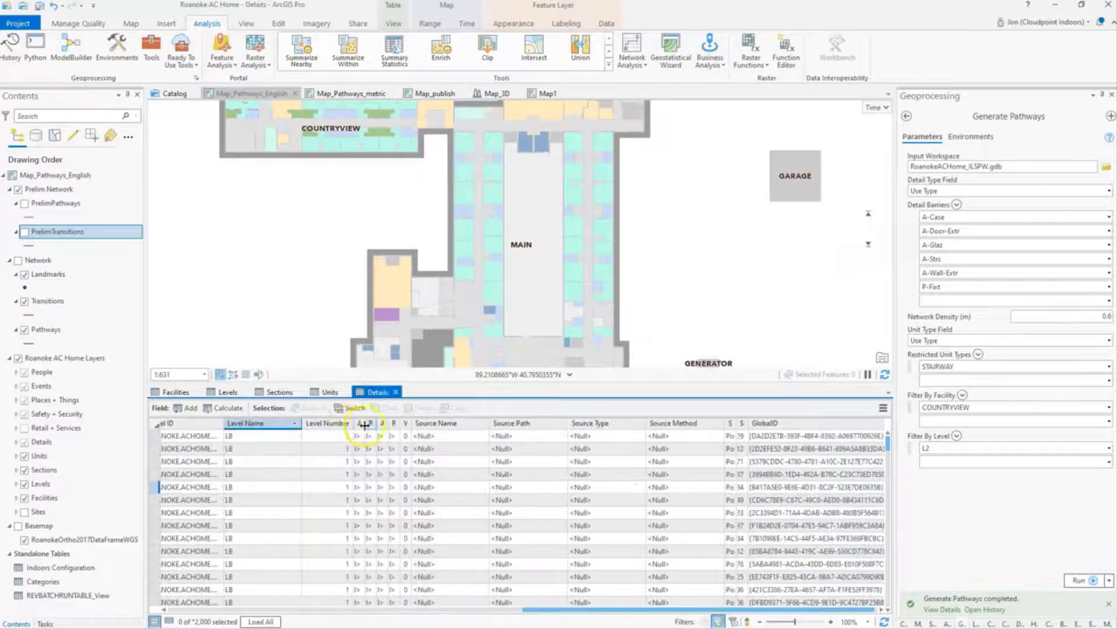
pyautogui.moveTo(522, 611); pyautogui.dragTo(198, 591)
pyautogui.click(330, 392)
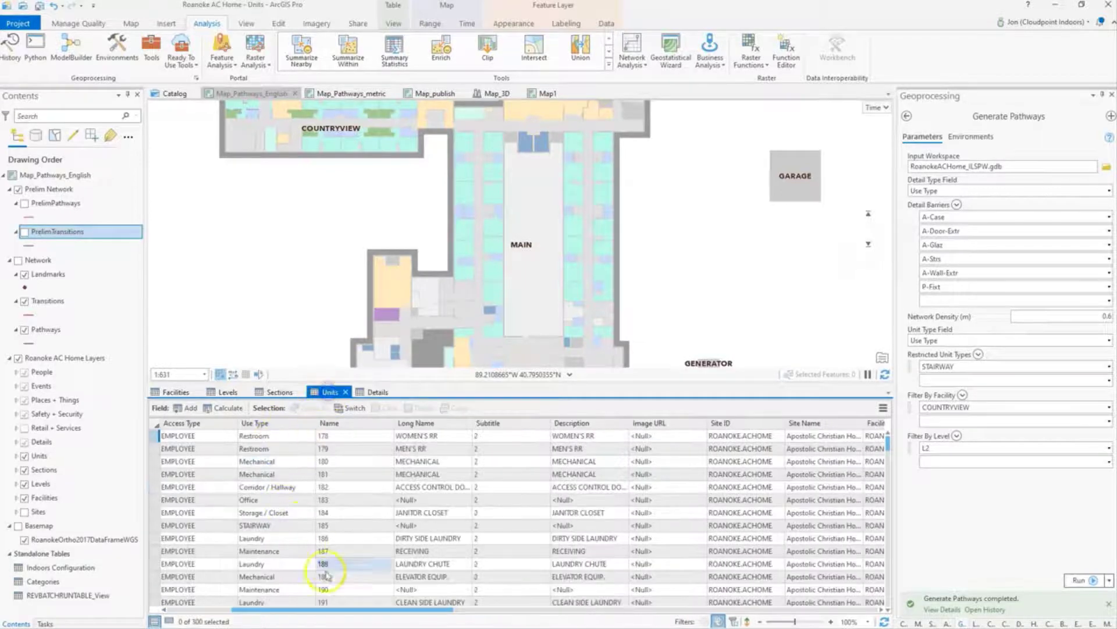
pyautogui.moveTo(332, 610); pyautogui.dragTo(212, 611)
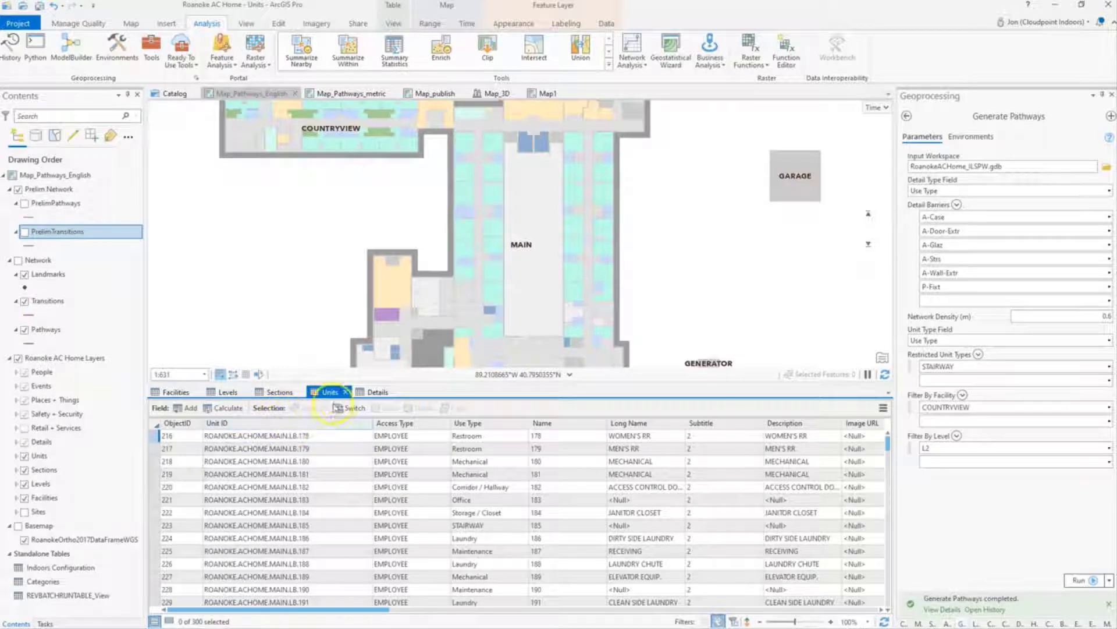
pyautogui.click(376, 392)
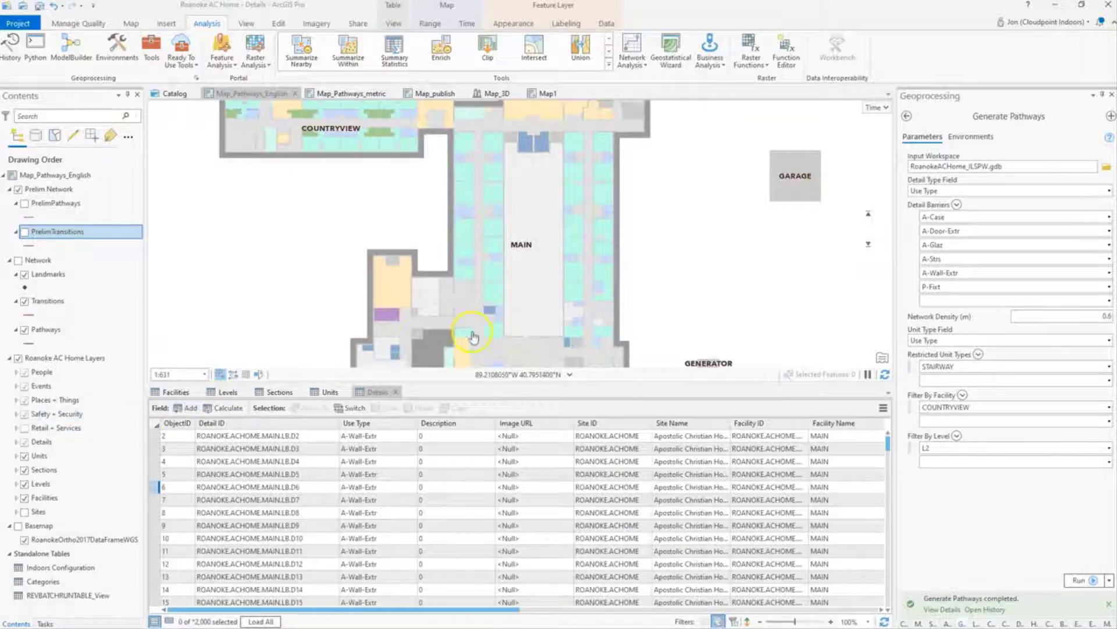
# Step: Select PrelimPathways, shrink the table area to fit the floor plan, and check the account details
pyautogui.click(76, 216)
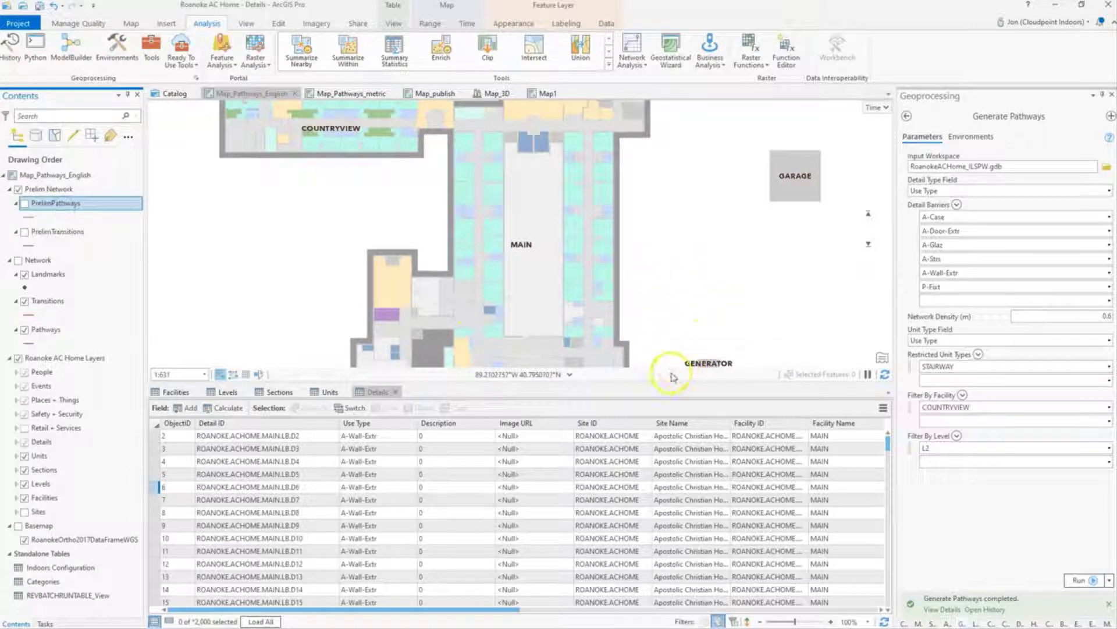
pyautogui.moveTo(650, 383); pyautogui.dragTo(668, 482)
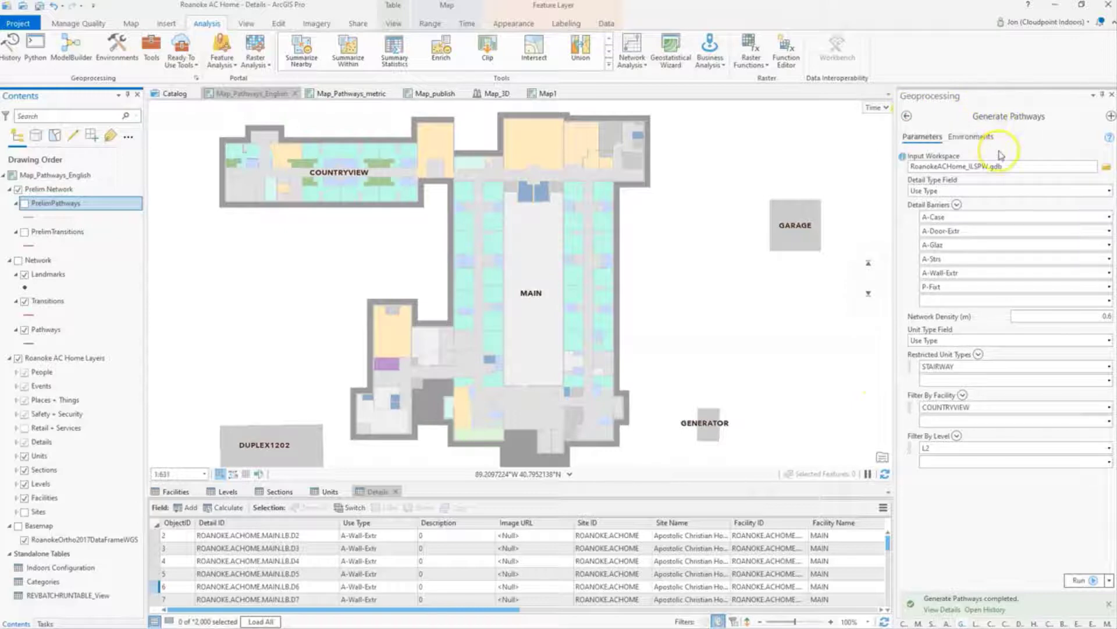
pyautogui.click(1042, 21)
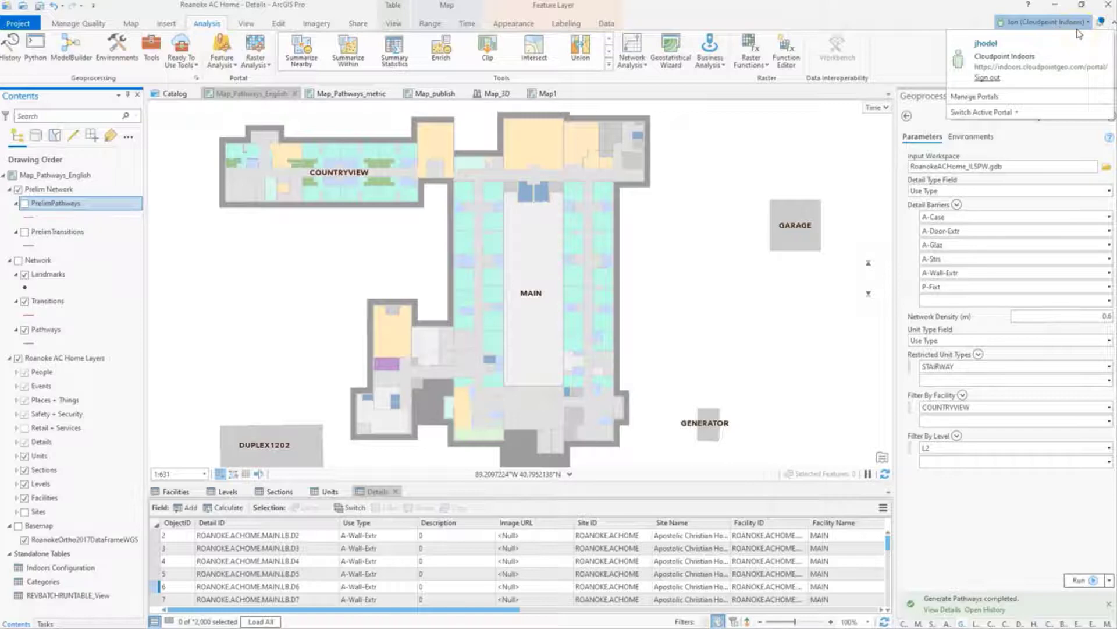
pyautogui.click(1076, 28)
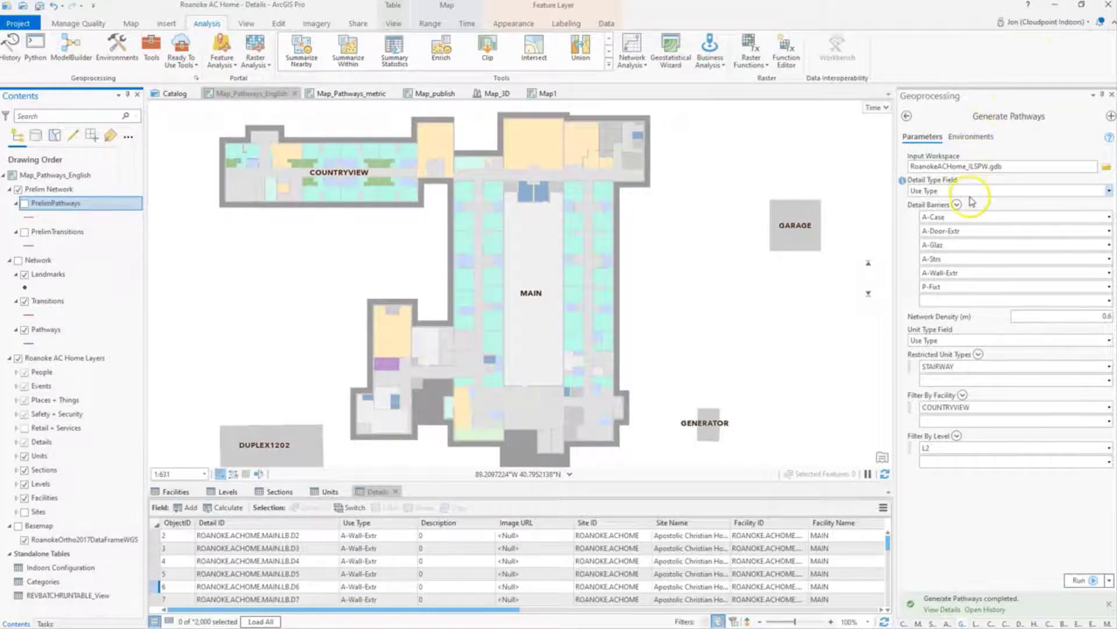
pyautogui.click(1047, 167)
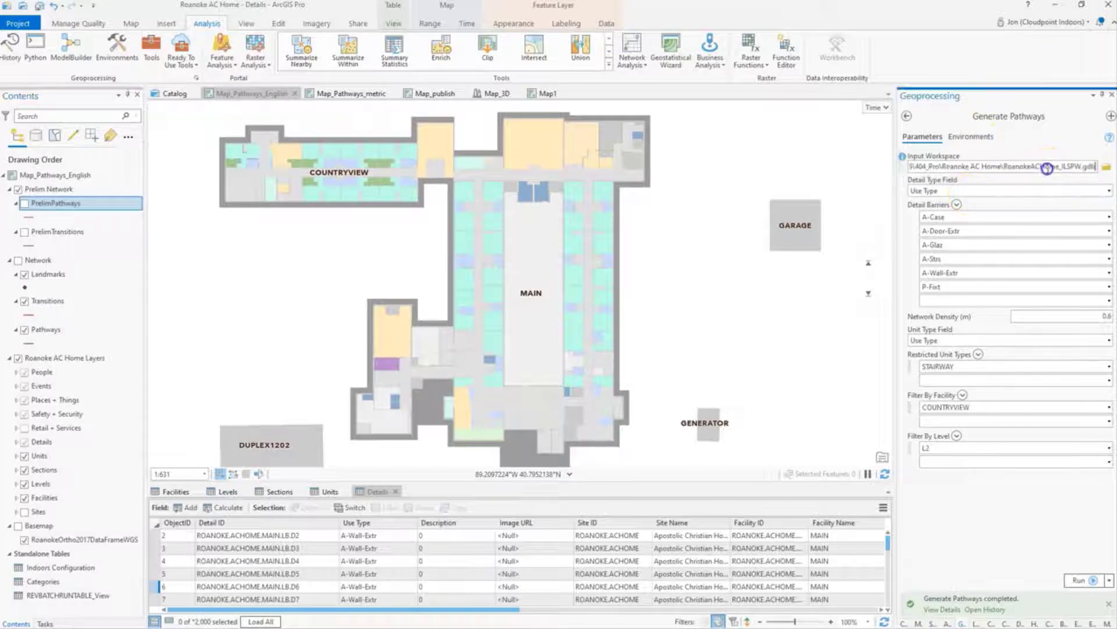
pyautogui.click(1109, 192)
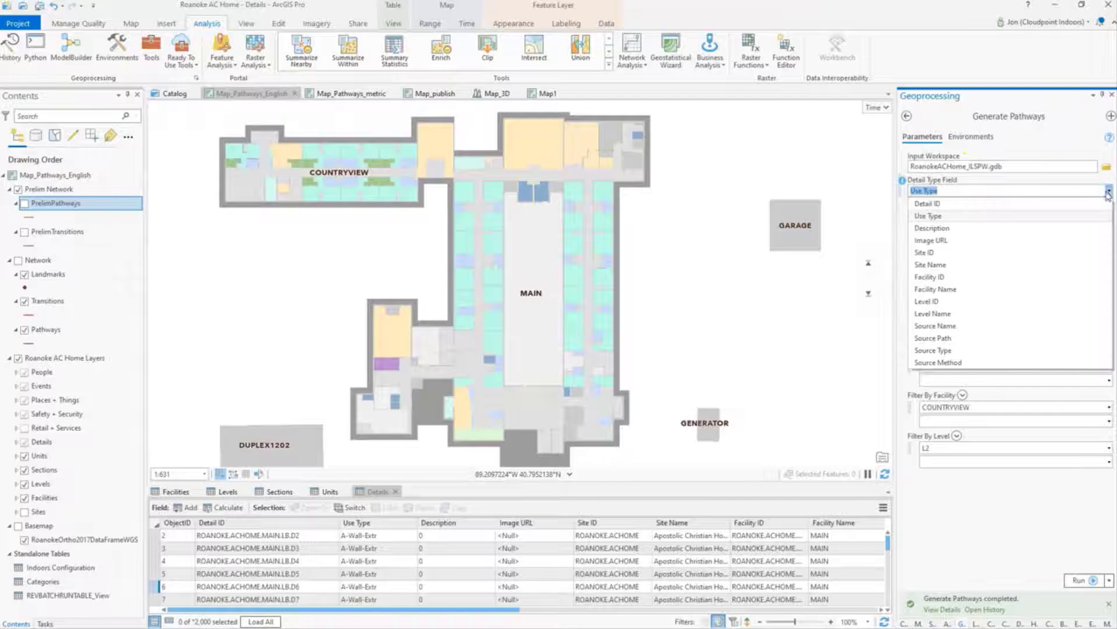
pyautogui.click(1109, 192)
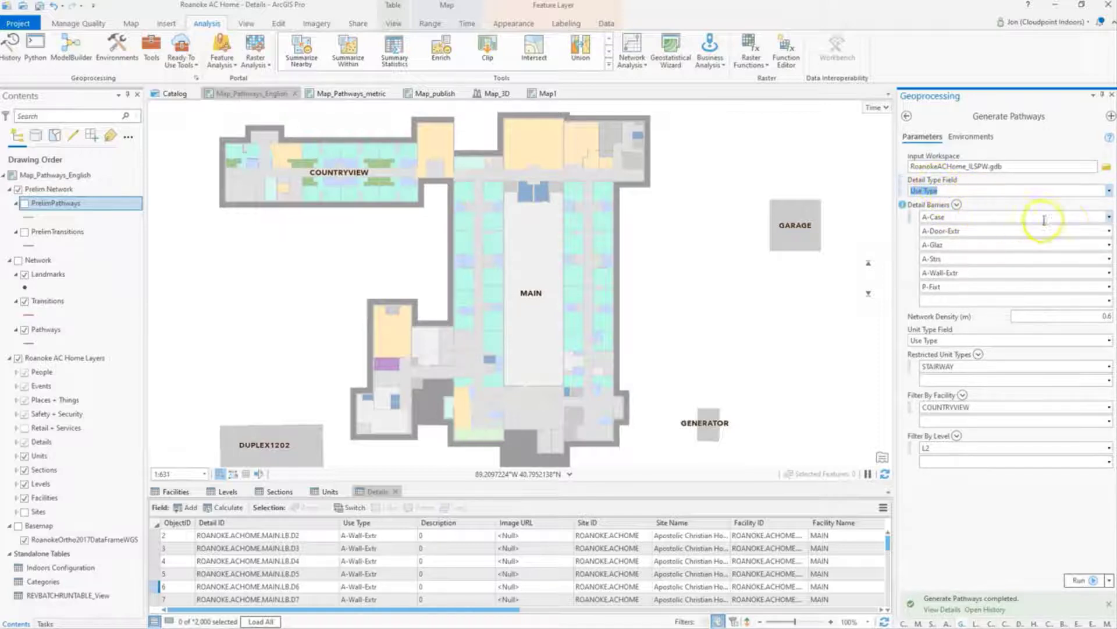
pyautogui.click(1109, 217)
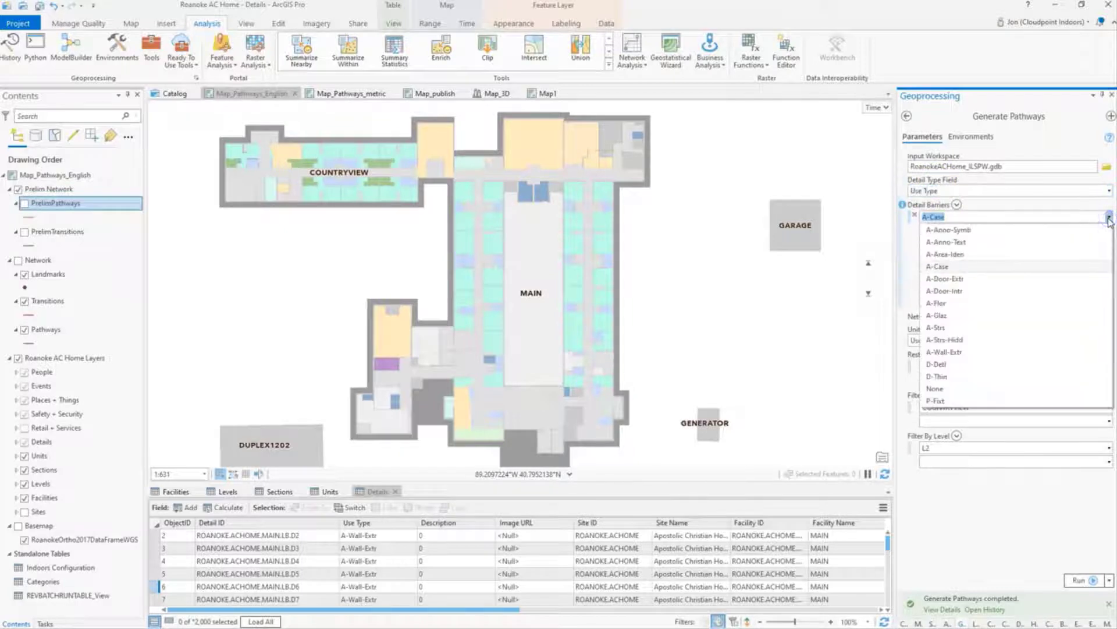
pyautogui.click(1110, 219)
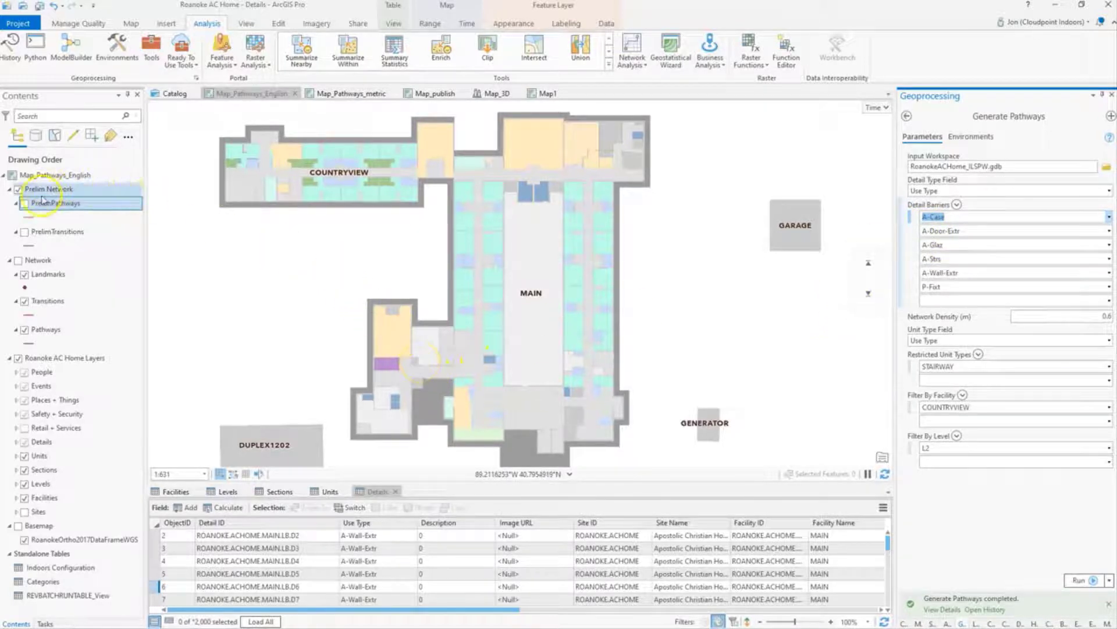
# Step: Turn on PrelimPathways and zoom and pan around the COUNTRYVIEW pathway mesh
pyautogui.click(25, 203)
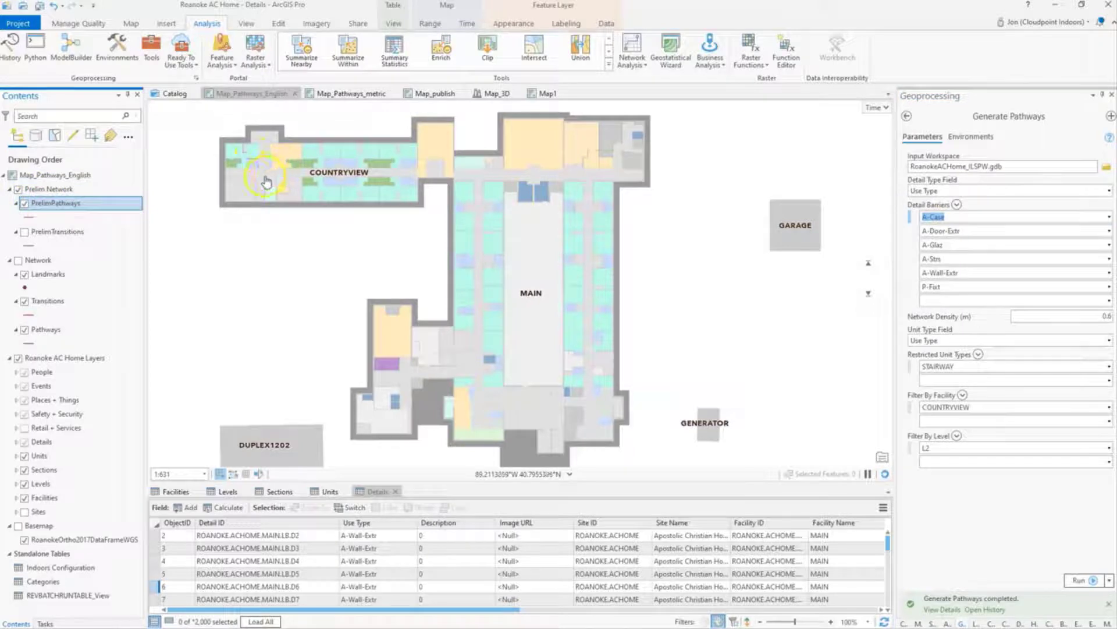
pyautogui.scroll(6, 260, 178)
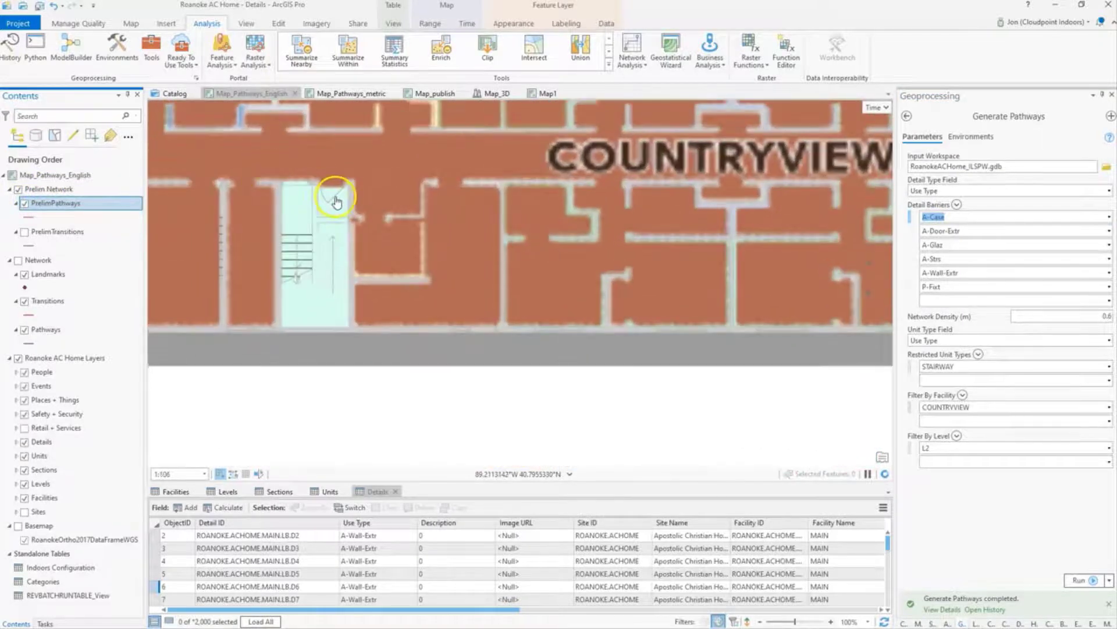
pyautogui.scroll(2, 336, 202)
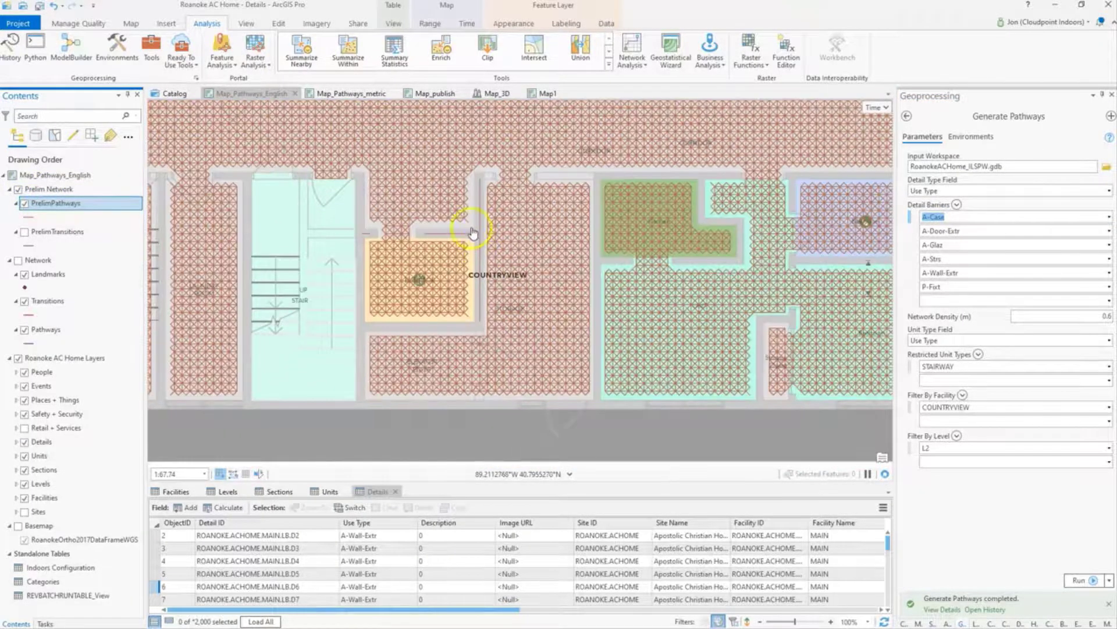
pyautogui.scroll(2, 480, 200)
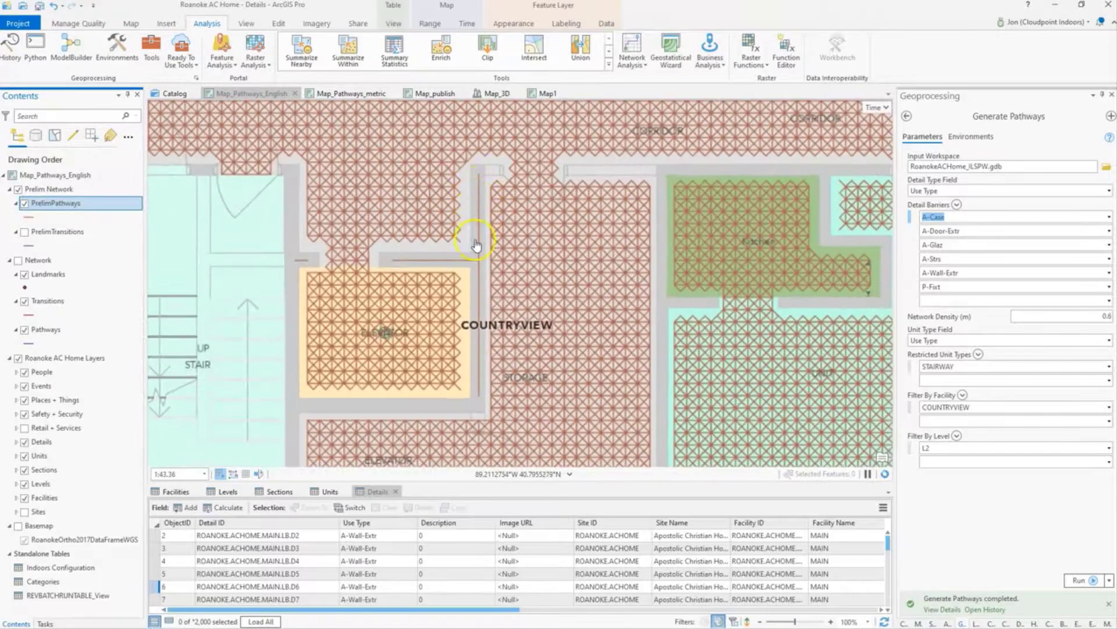
pyautogui.moveTo(572, 307); pyautogui.dragTo(280, 281)
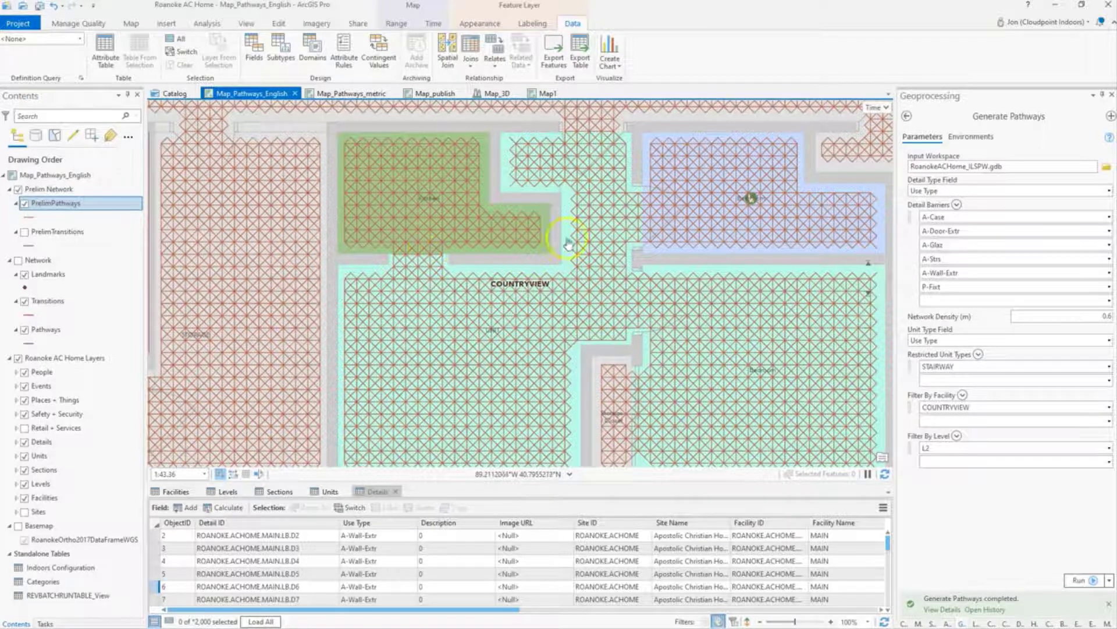
# Step: Select the Generate Pathways Network Density field to enter 0.6
pyautogui.click(910, 206)
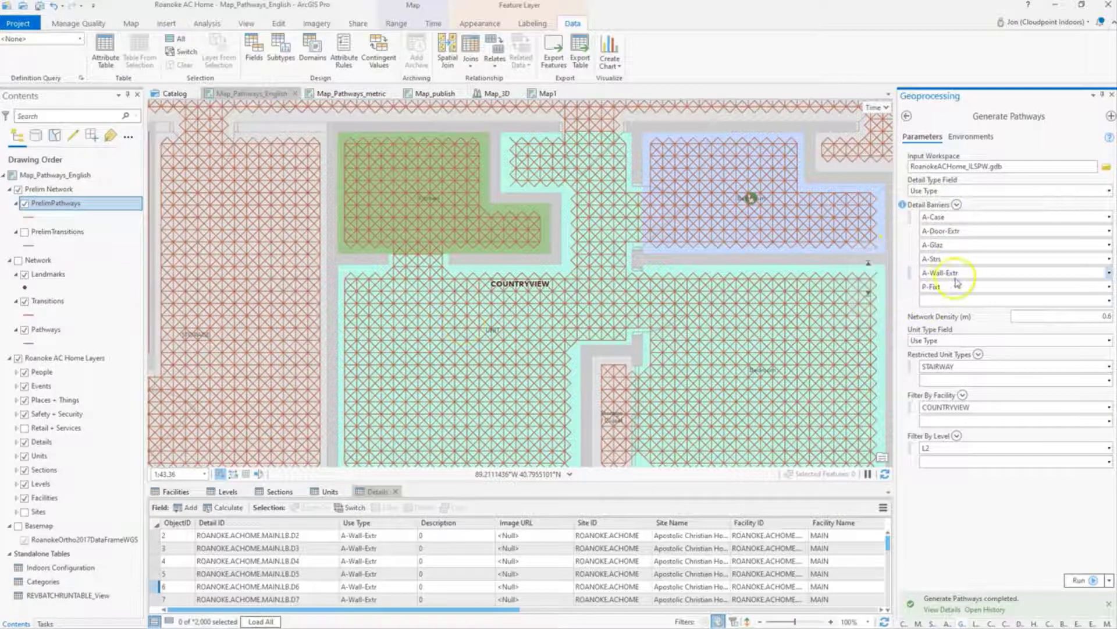
pyautogui.click(1109, 319)
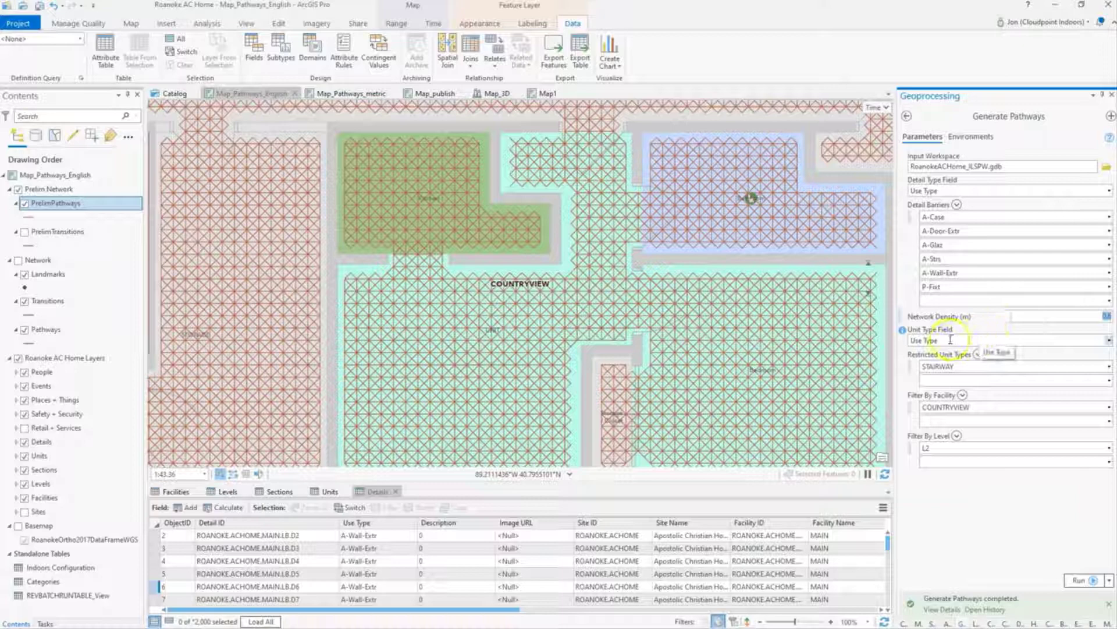
# Step: Zoom in on the stair-area pathway mesh, then zoom out to show COUNTRYVIEW, MAIN and GARAGE
pyautogui.scroll(-3, 695, 328)
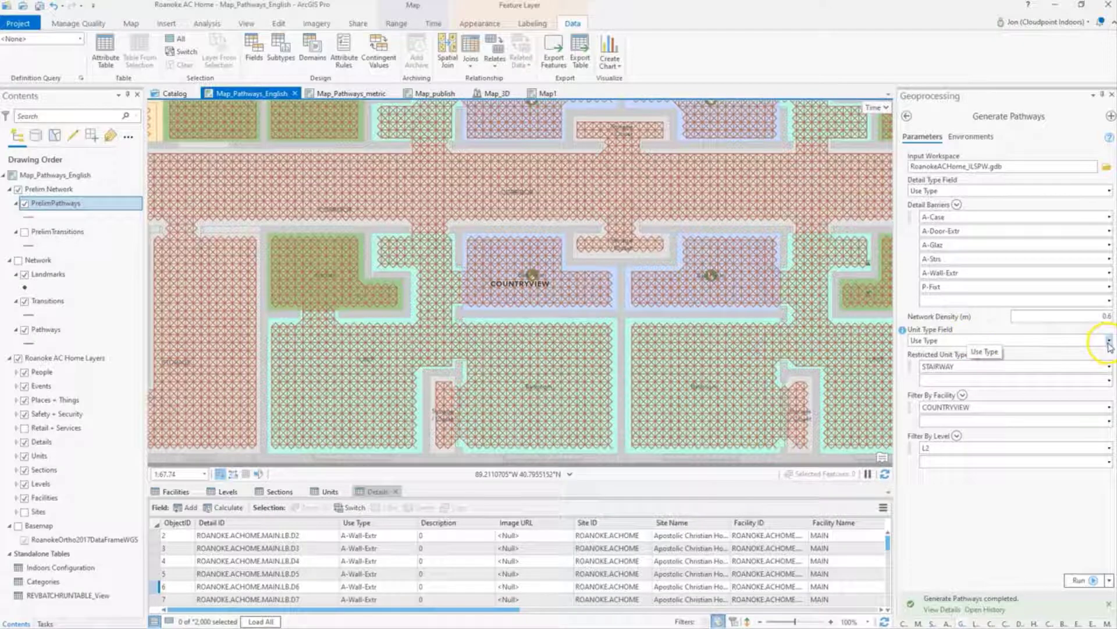
pyautogui.scroll(2, 459, 343)
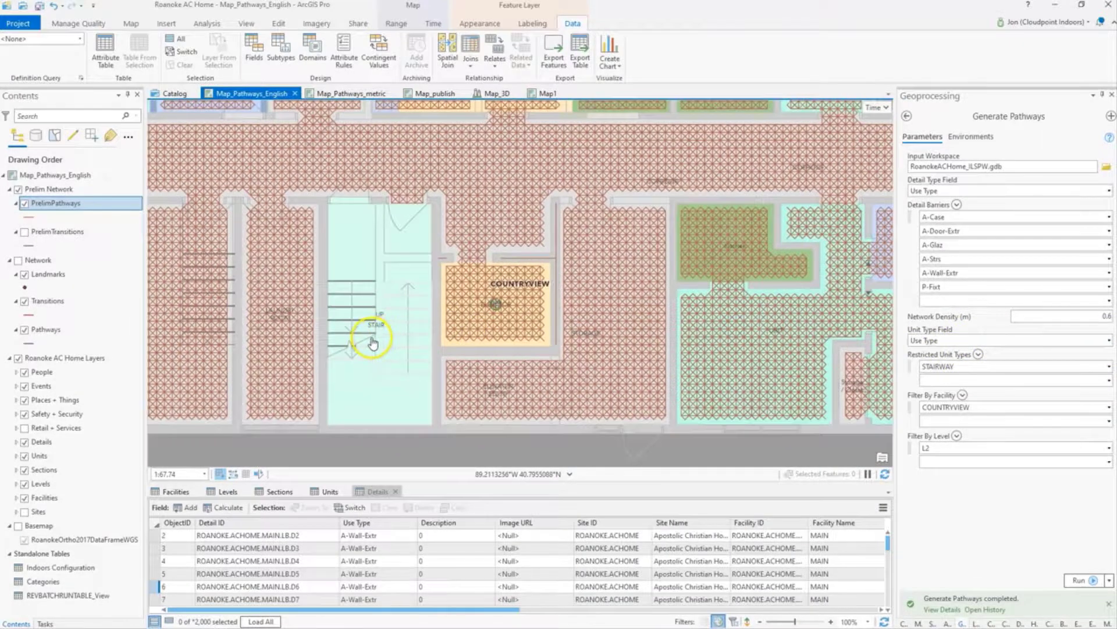
pyautogui.scroll(2, 373, 342)
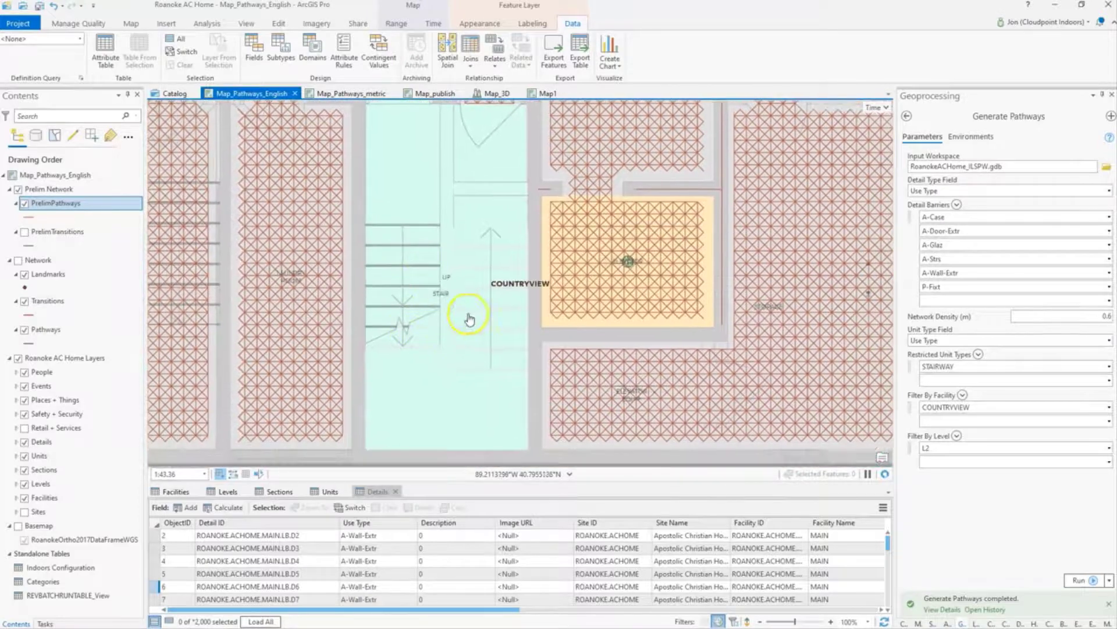
pyautogui.scroll(-2, 432, 364)
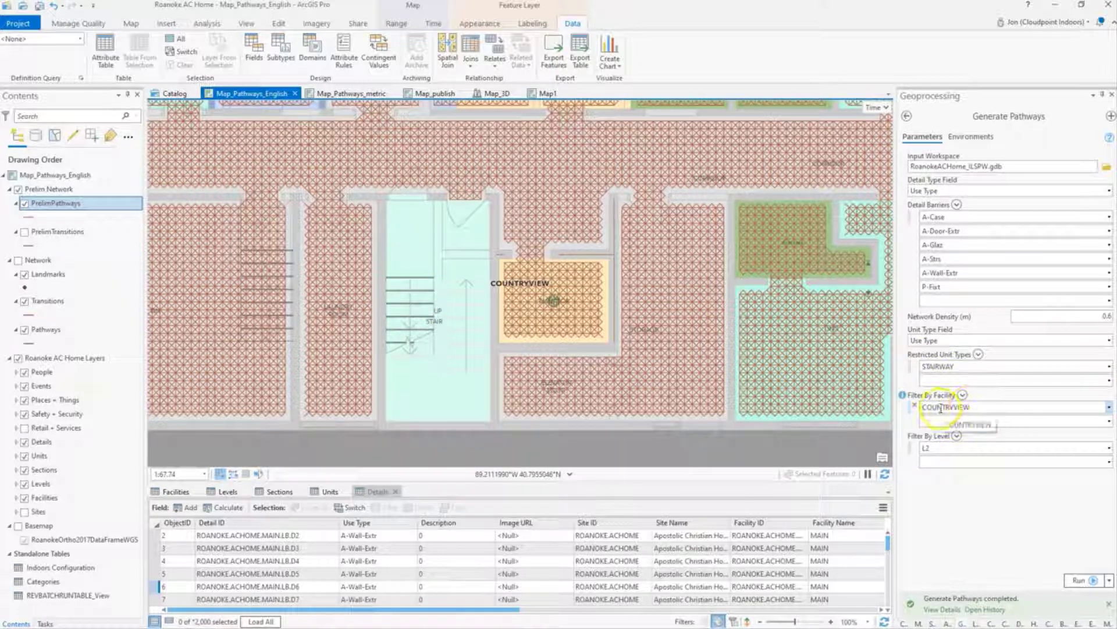
pyautogui.scroll(-5, 462, 292)
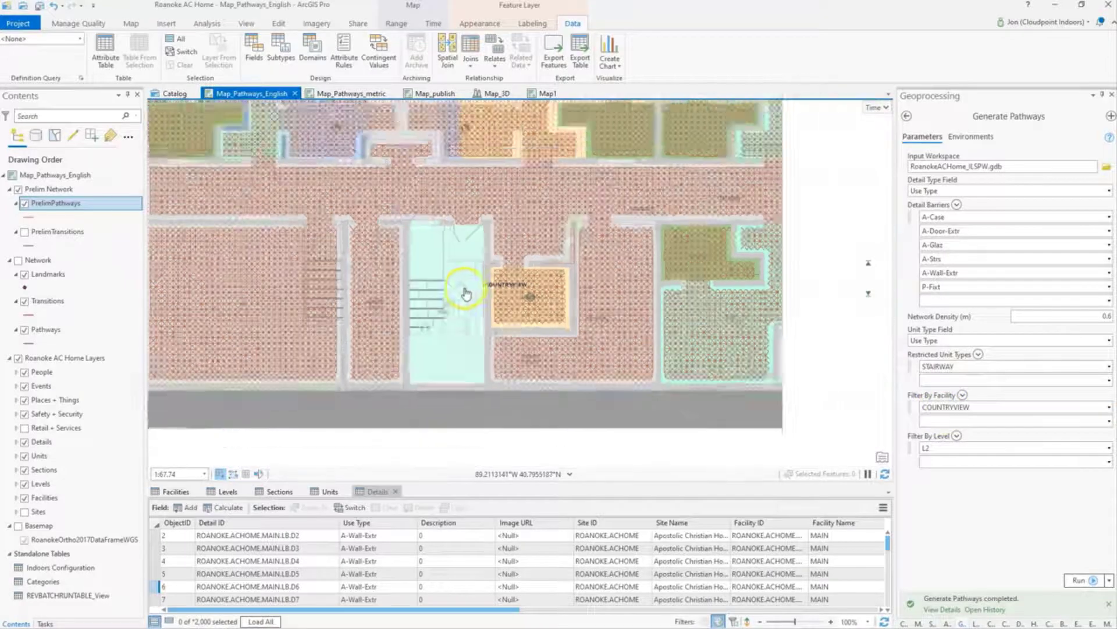
pyautogui.scroll(-2, 395, 284)
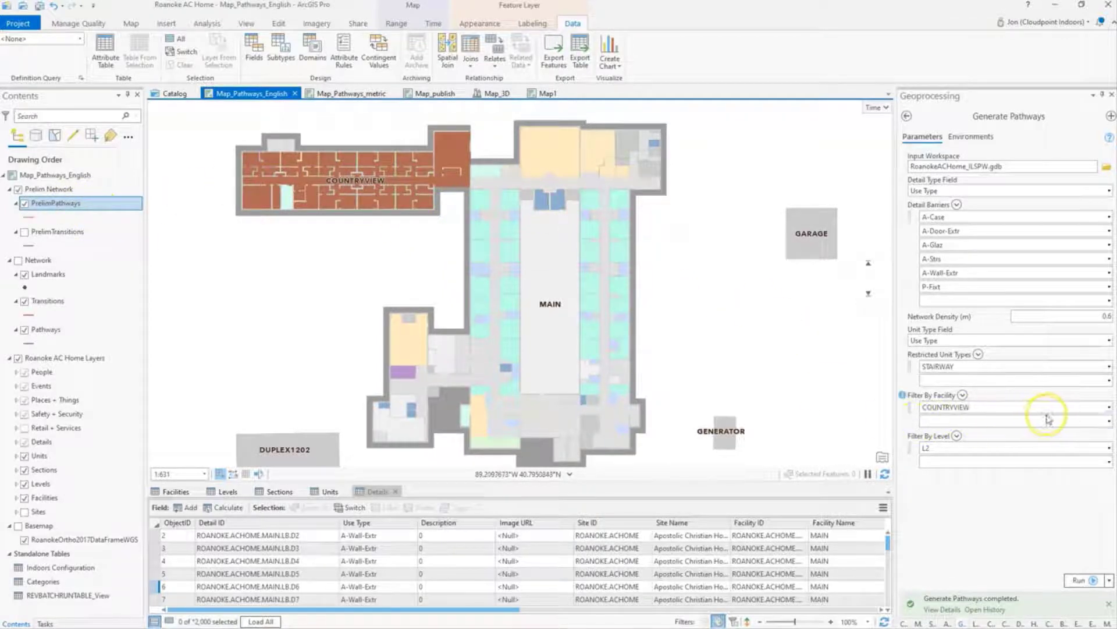
# Step: Keep COUNTRYVIEW as the facility filter and select the L2 level value to replace with L1
pyautogui.click(1108, 407)
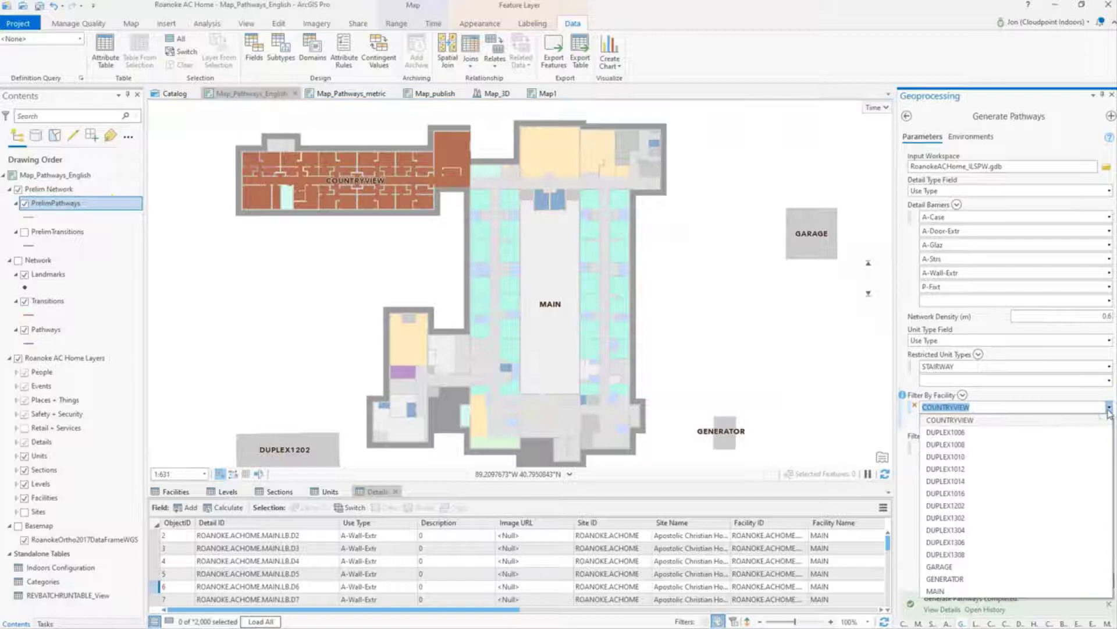
pyautogui.click(1109, 408)
pyautogui.click(959, 434)
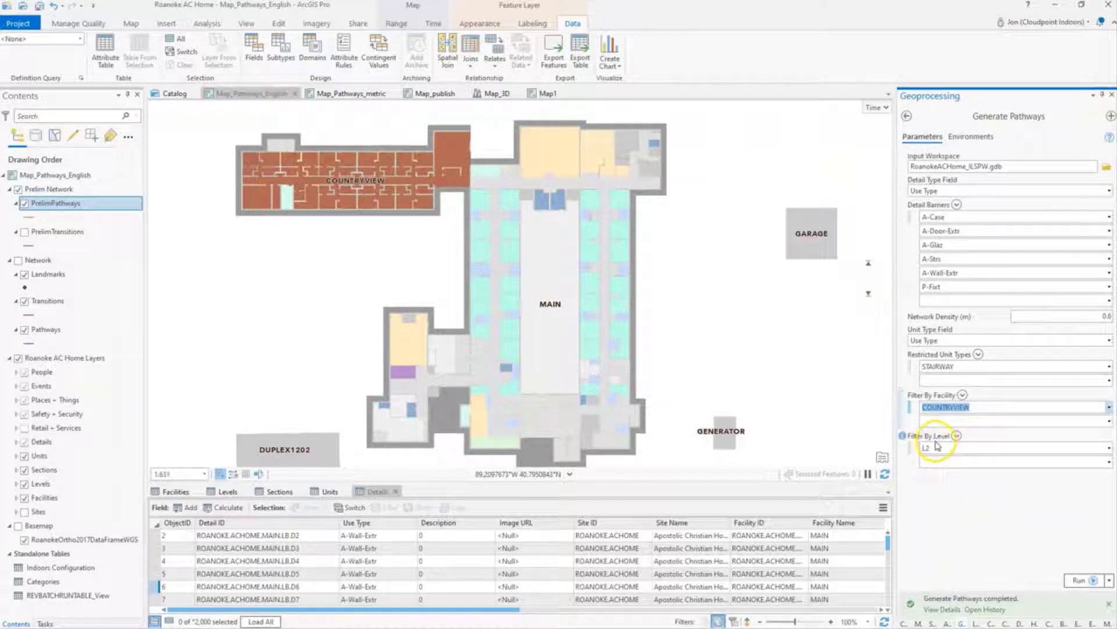
pyautogui.click(1100, 451)
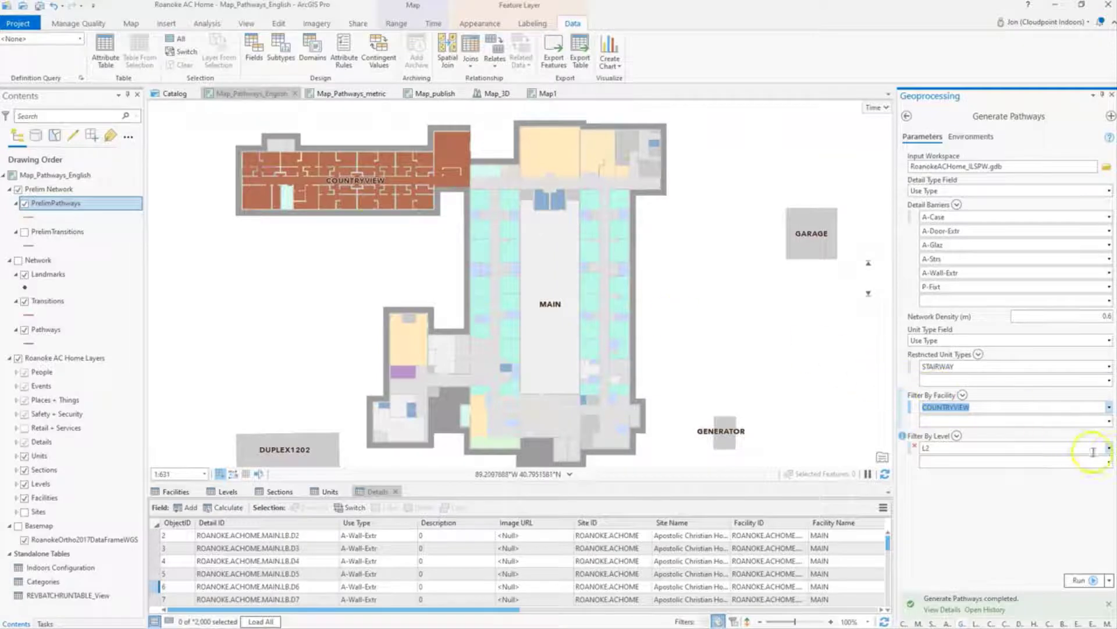
pyautogui.click(938, 446)
pyautogui.click(938, 462)
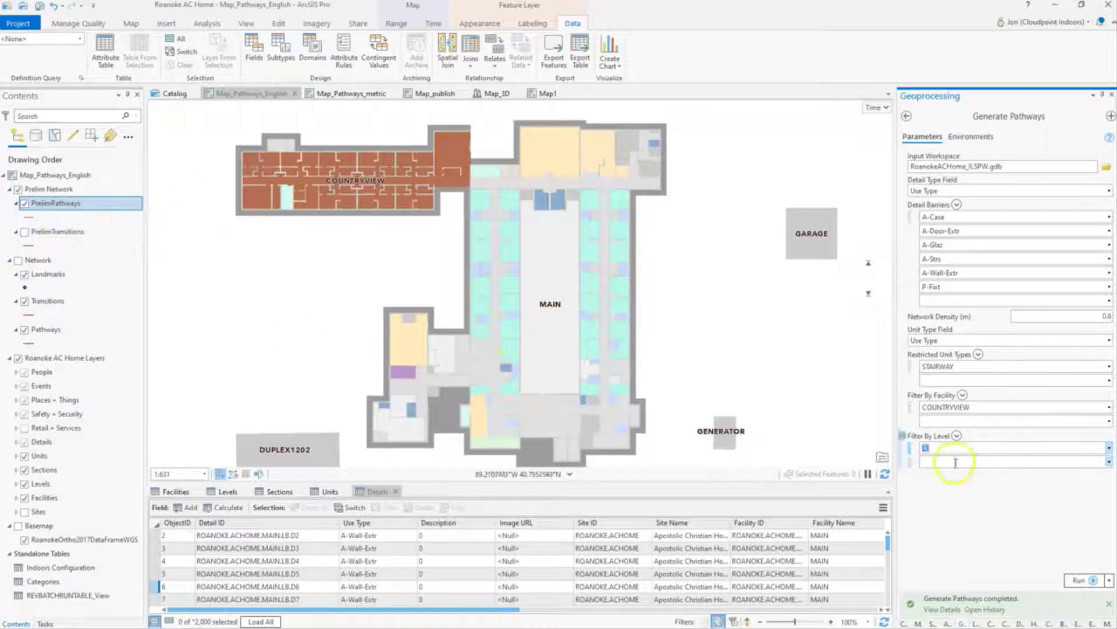
# Step: Run Generate Pathways for COUNTRYVIEW level L1 and center the COUNTRYVIEW wing on the map
pyautogui.click(1078, 581)
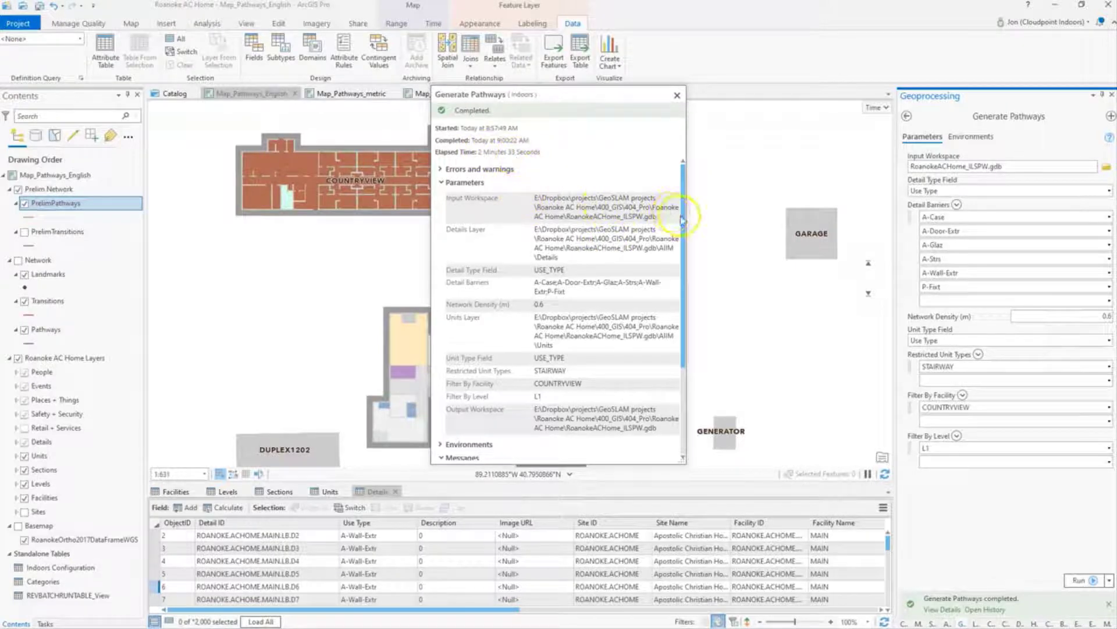
pyautogui.click(677, 94)
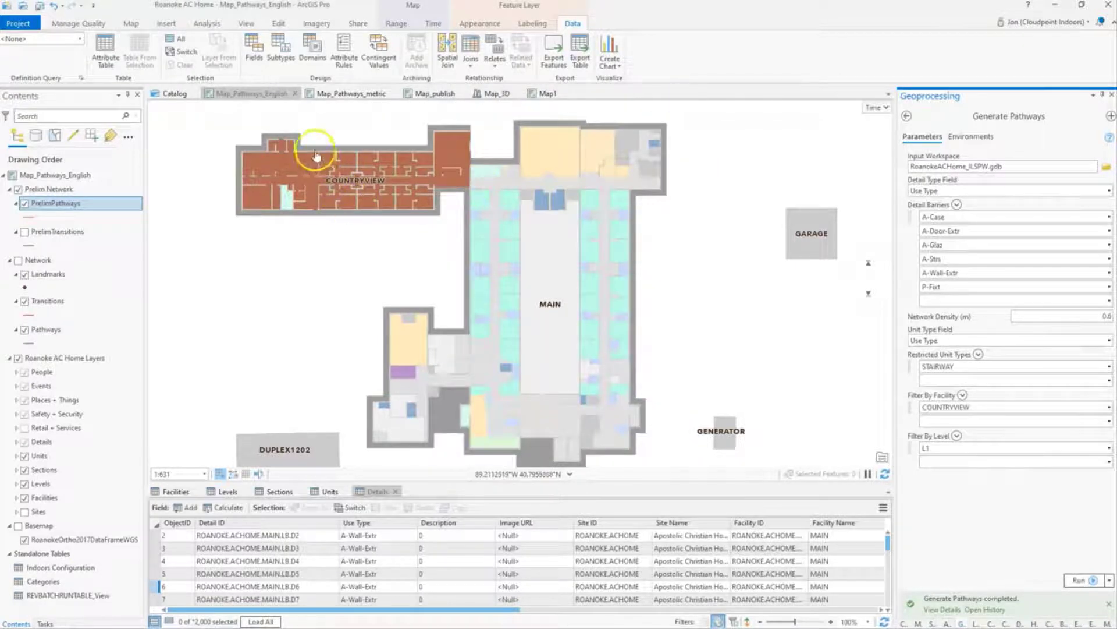
pyautogui.scroll(4, 316, 121)
pyautogui.scroll(-1, 326, 134)
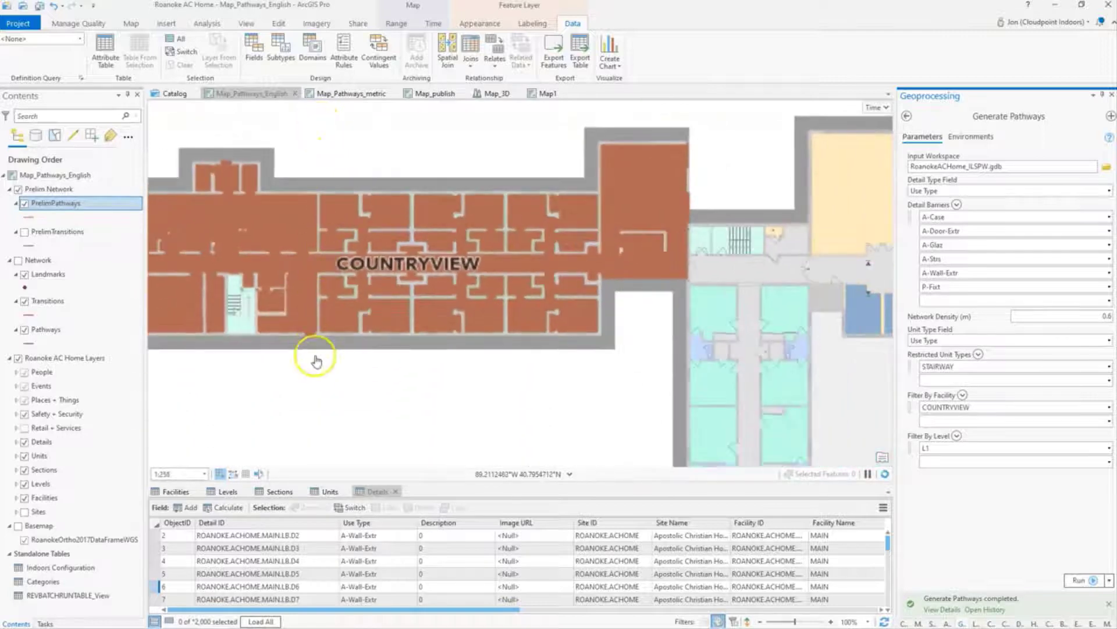
pyautogui.moveTo(317, 361); pyautogui.dragTo(386, 385)
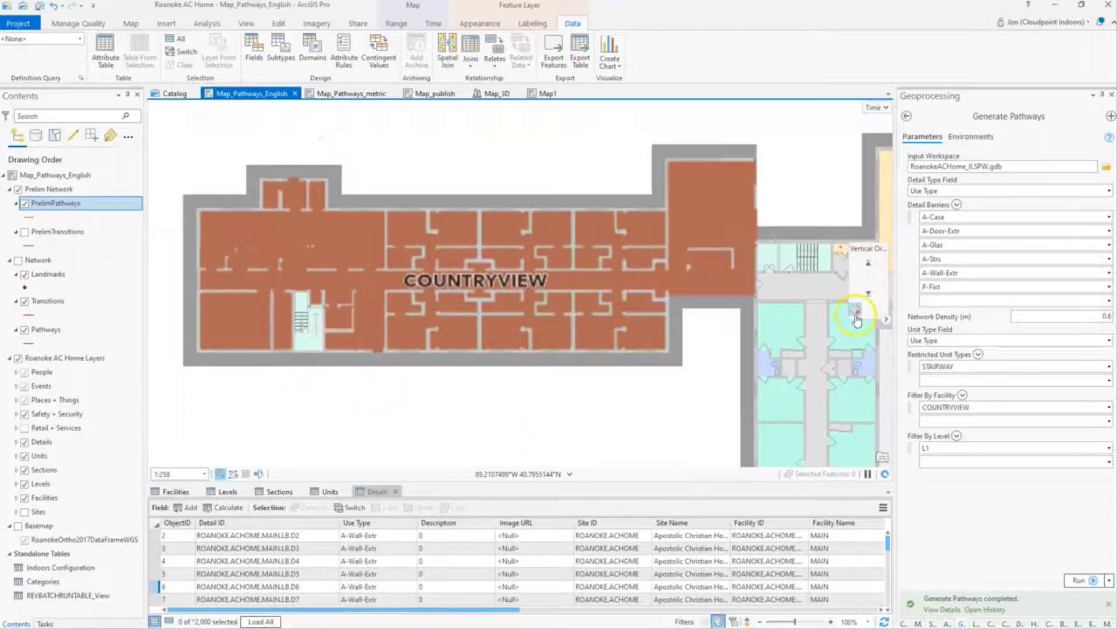
# Step: Step the floor picker down to level 0, then back up to level 1
pyautogui.click(868, 293)
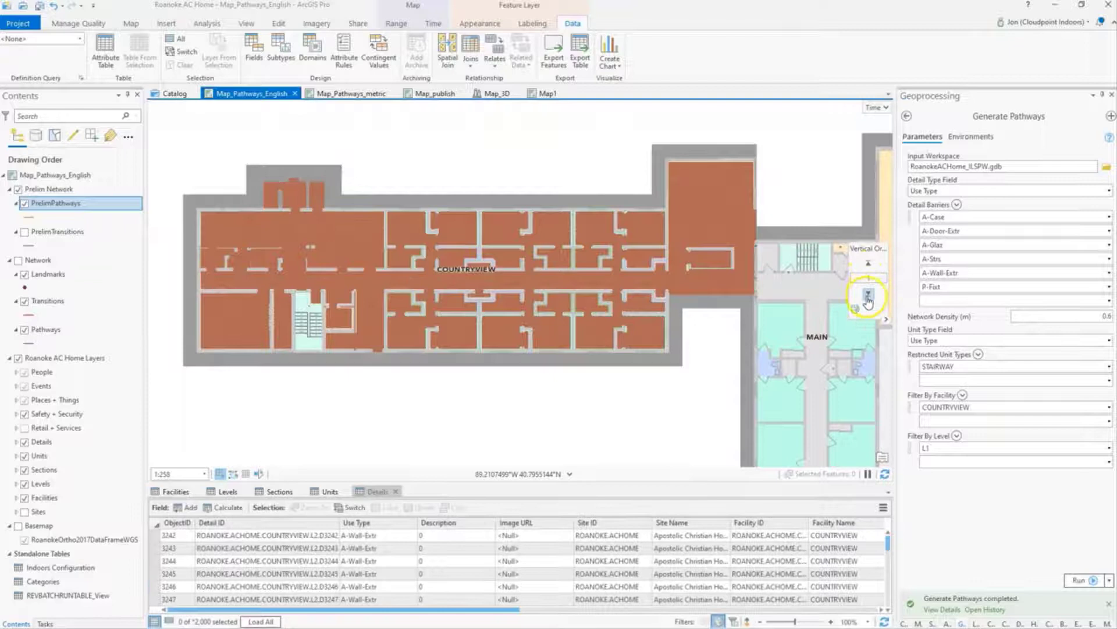
pyautogui.click(867, 296)
pyautogui.click(866, 291)
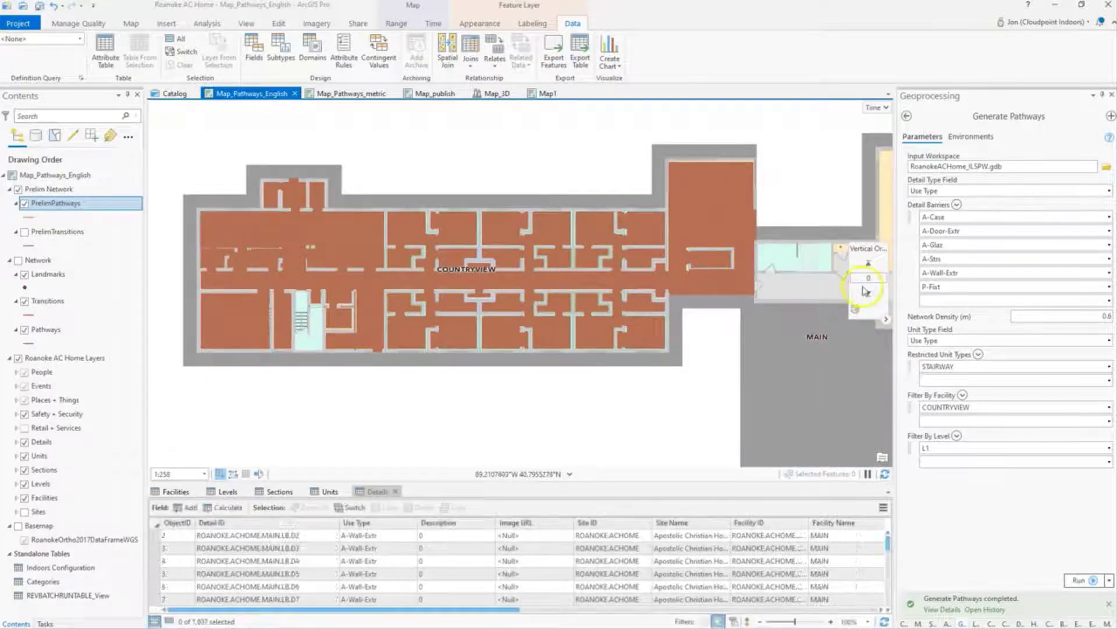
pyautogui.click(867, 266)
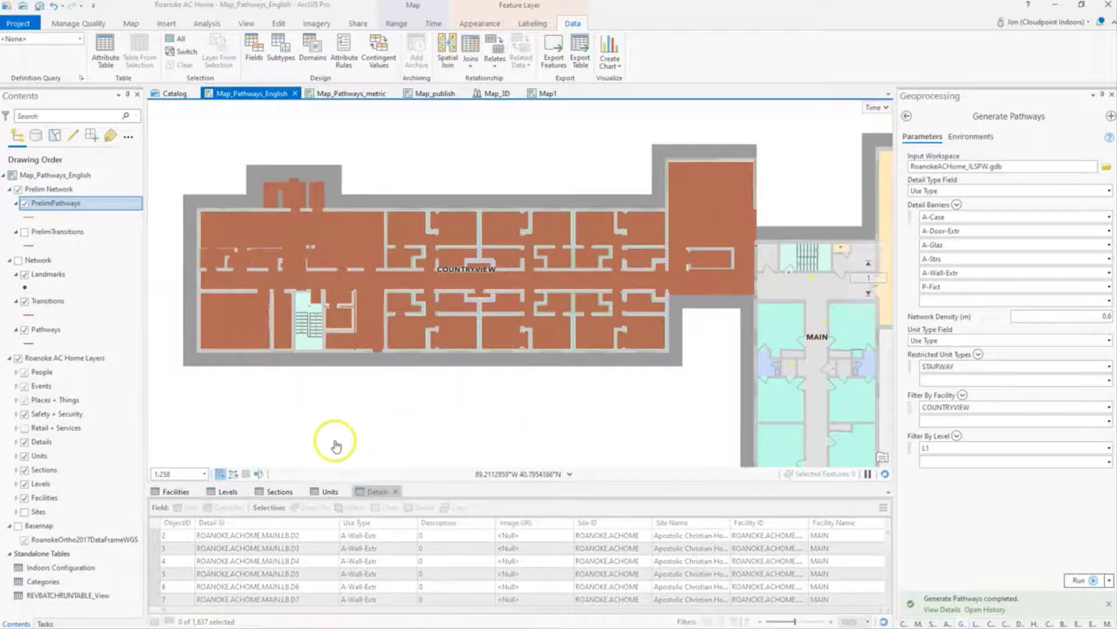
# Step: Open the PrelimPathways attribute table, scroll its height, facility and level fields, then enlarge the map
pyautogui.rightClick(40, 204)
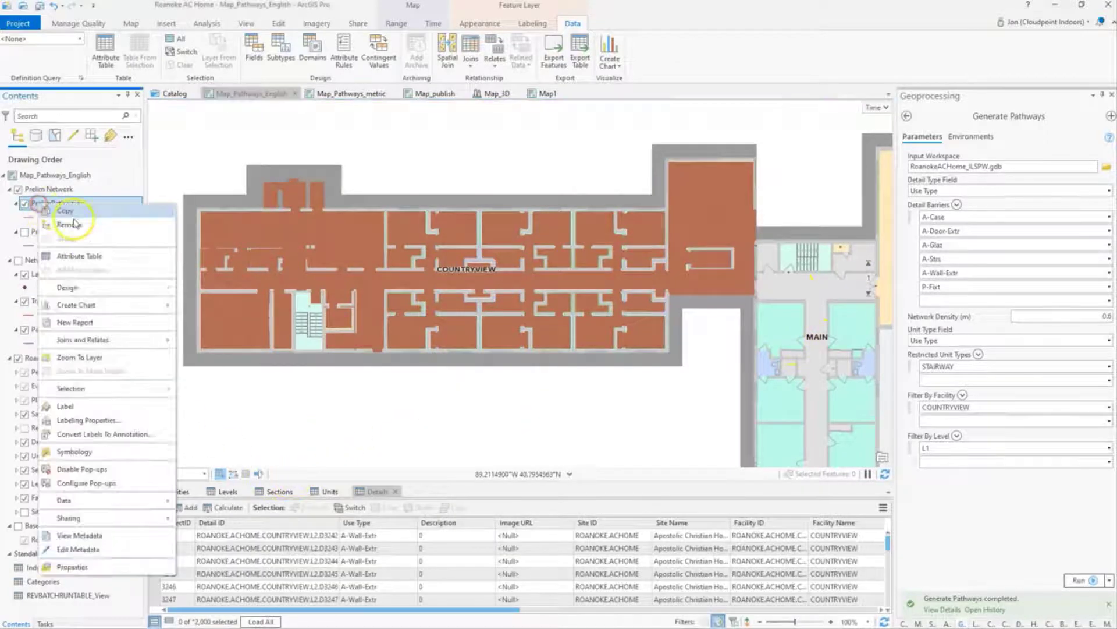
pyautogui.click(88, 256)
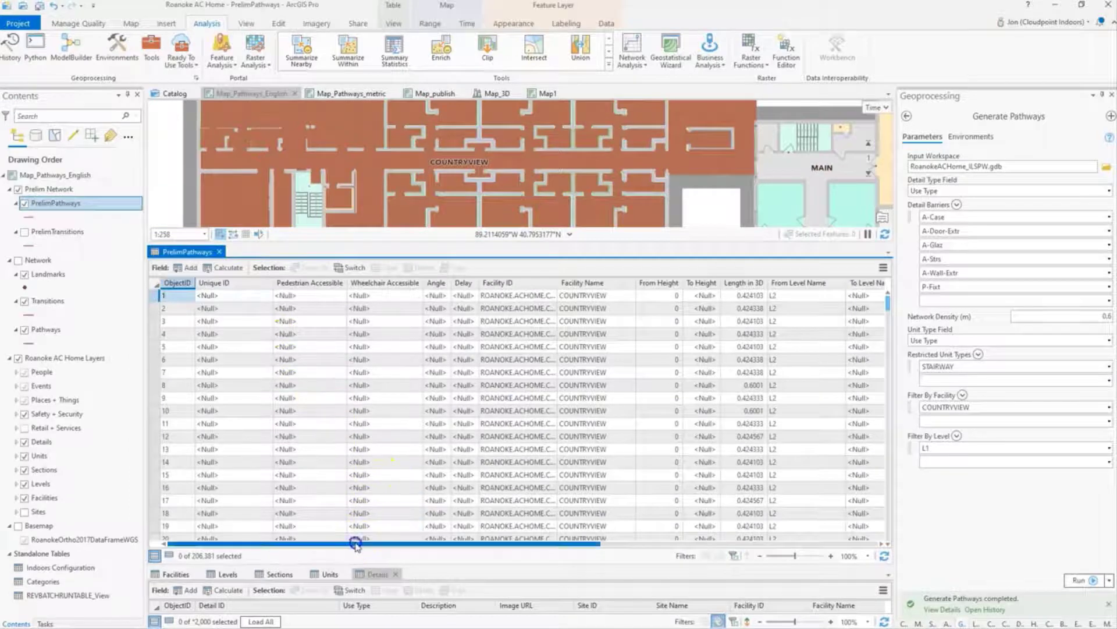
pyautogui.moveTo(353, 544); pyautogui.dragTo(496, 550)
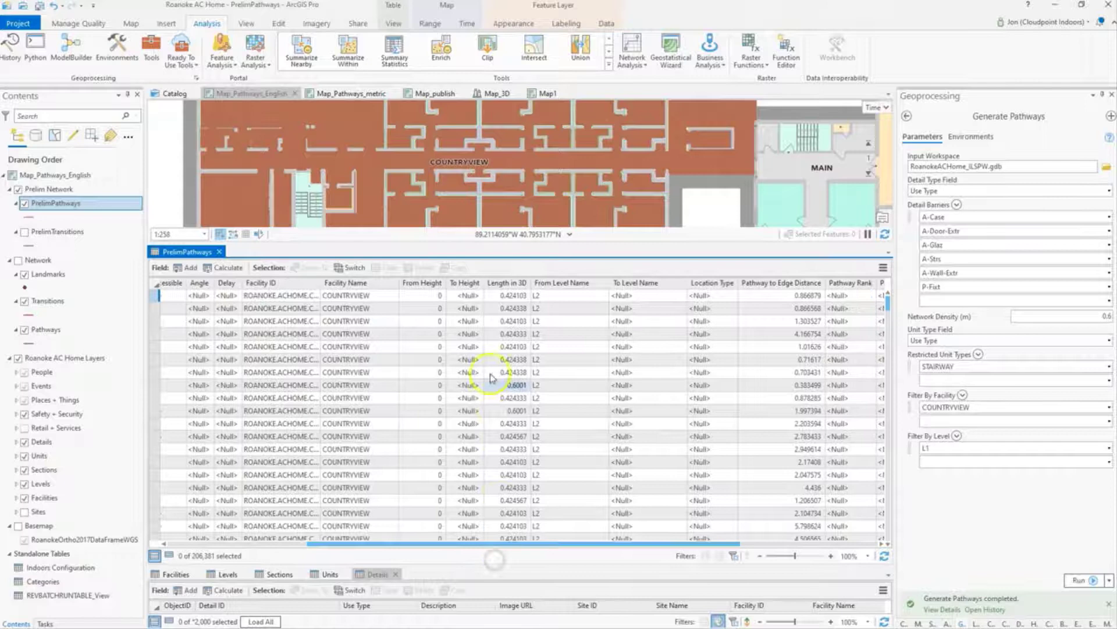
pyautogui.moveTo(460, 289)
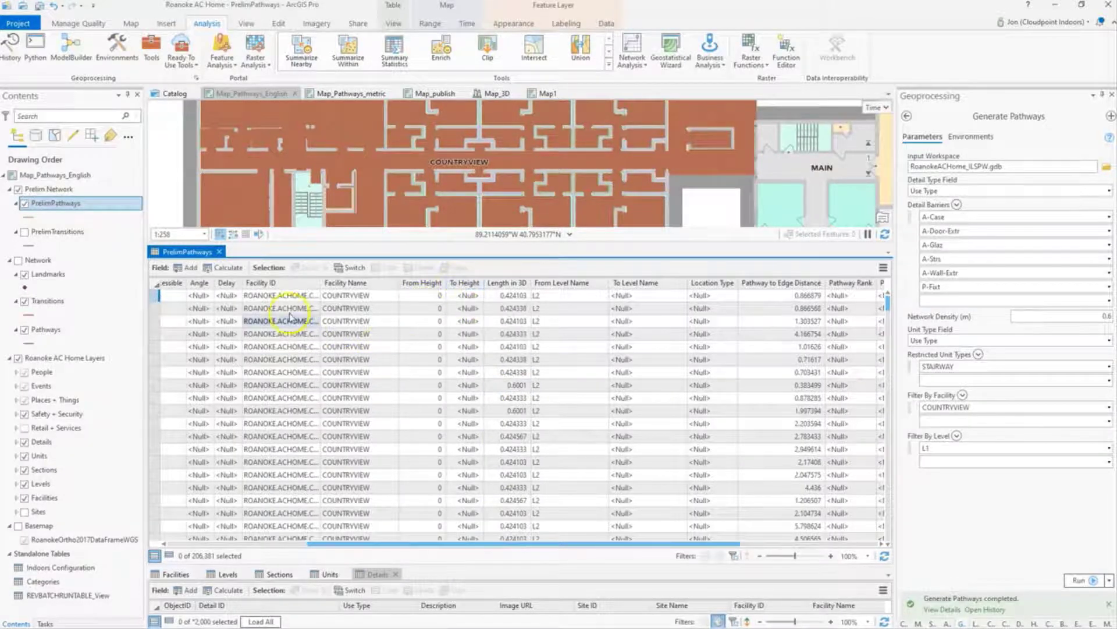
pyautogui.moveTo(309, 293)
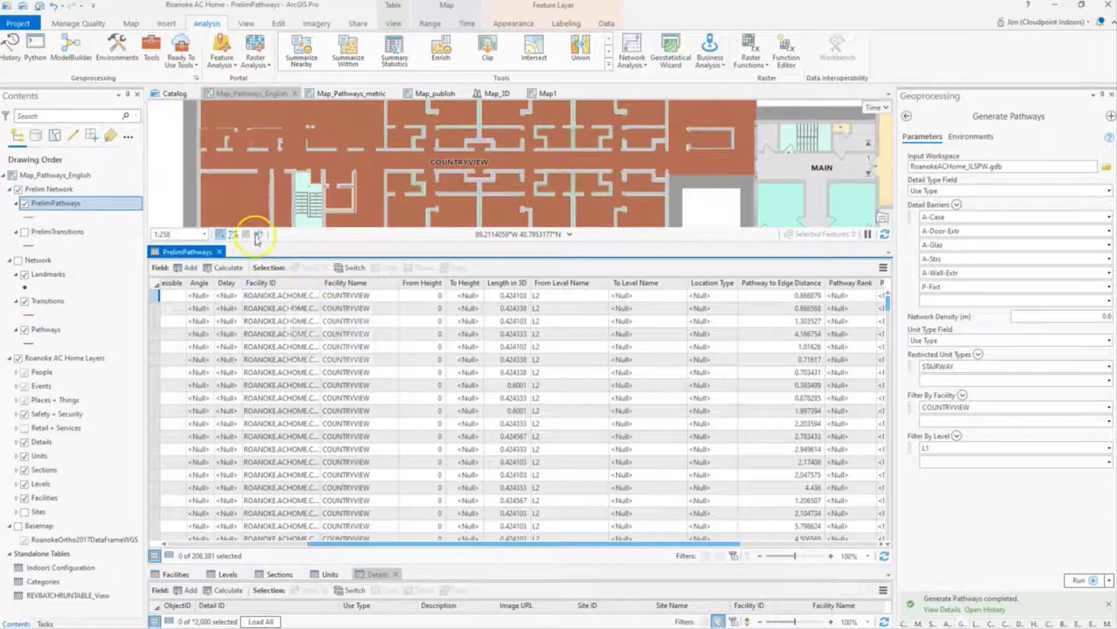
pyautogui.moveTo(397, 292)
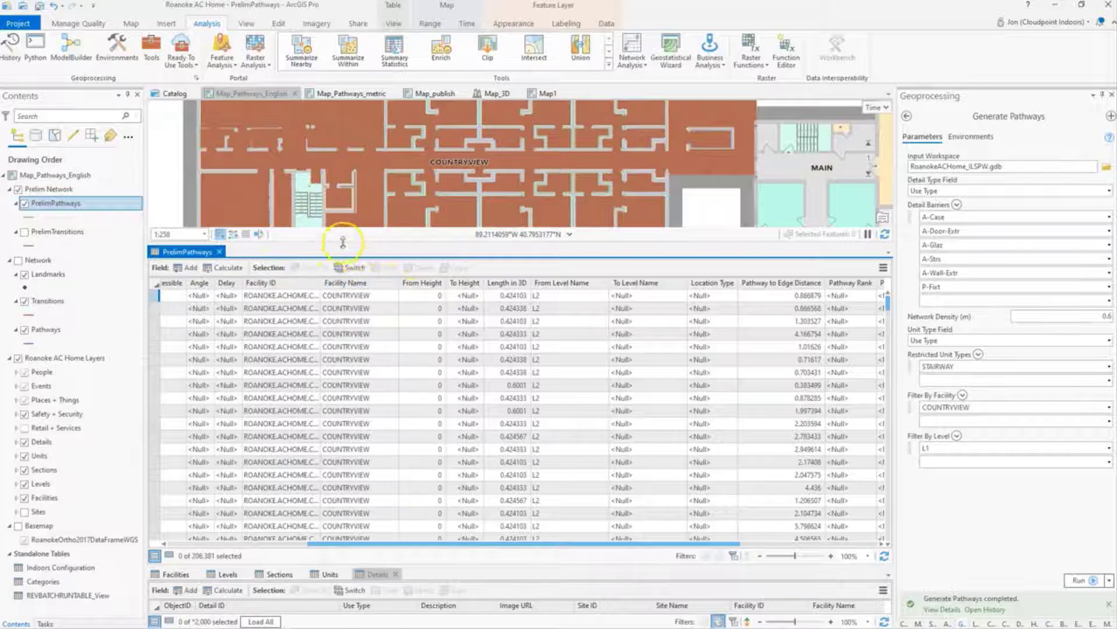
pyautogui.moveTo(343, 242); pyautogui.dragTo(341, 311)
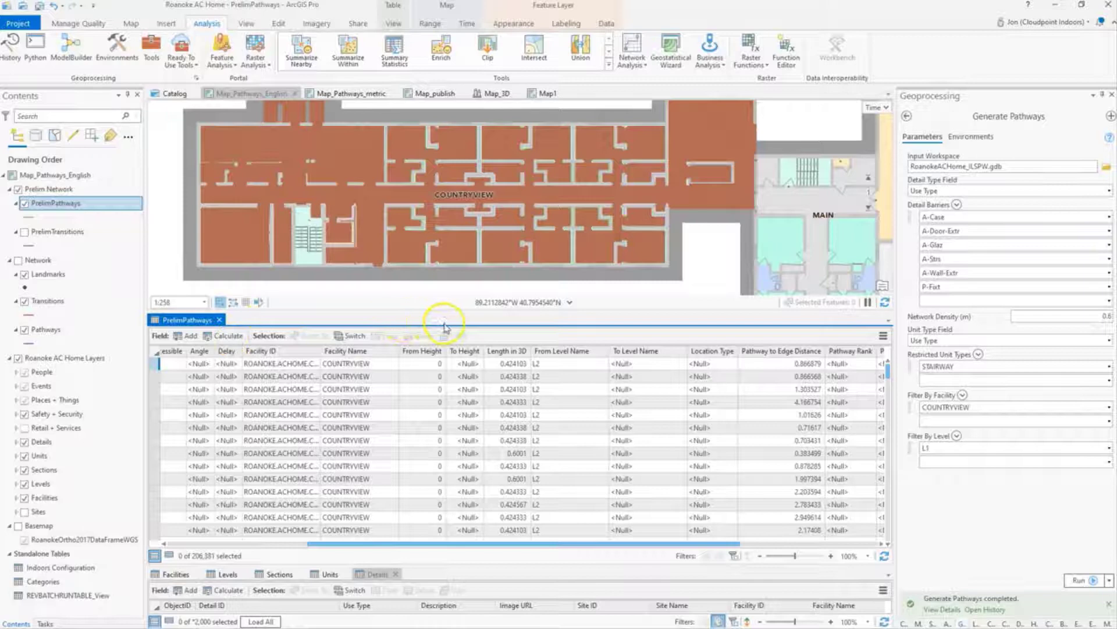
# Step: Close the PrelimPathways attribute table, leaving the Details table below the map
pyautogui.click(219, 320)
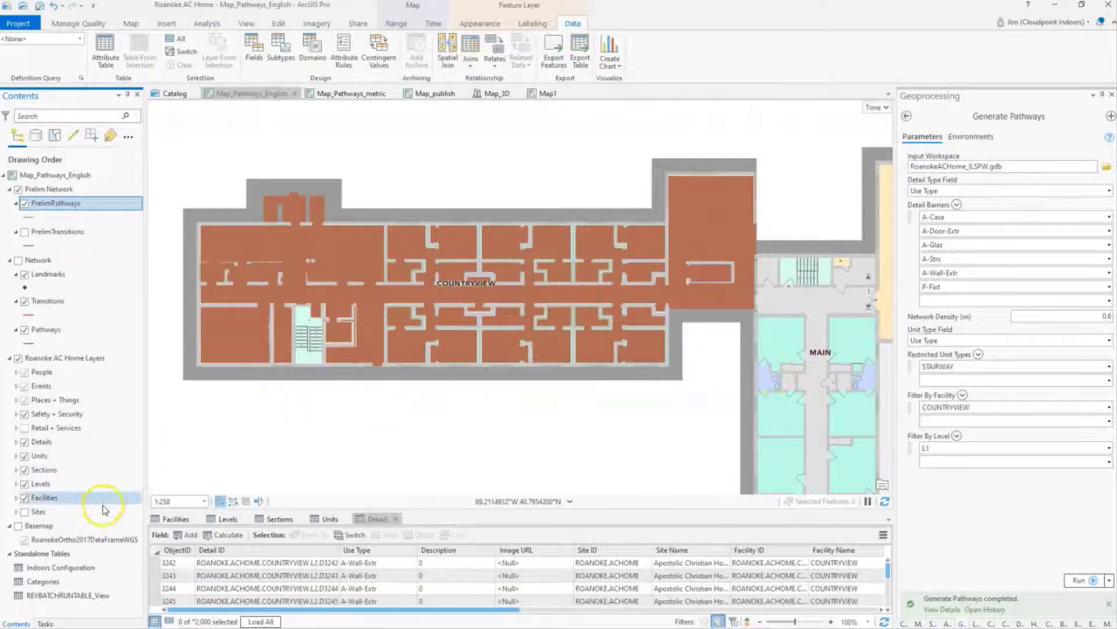
pyautogui.moveTo(44, 539); pyautogui.dragTo(26, 573)
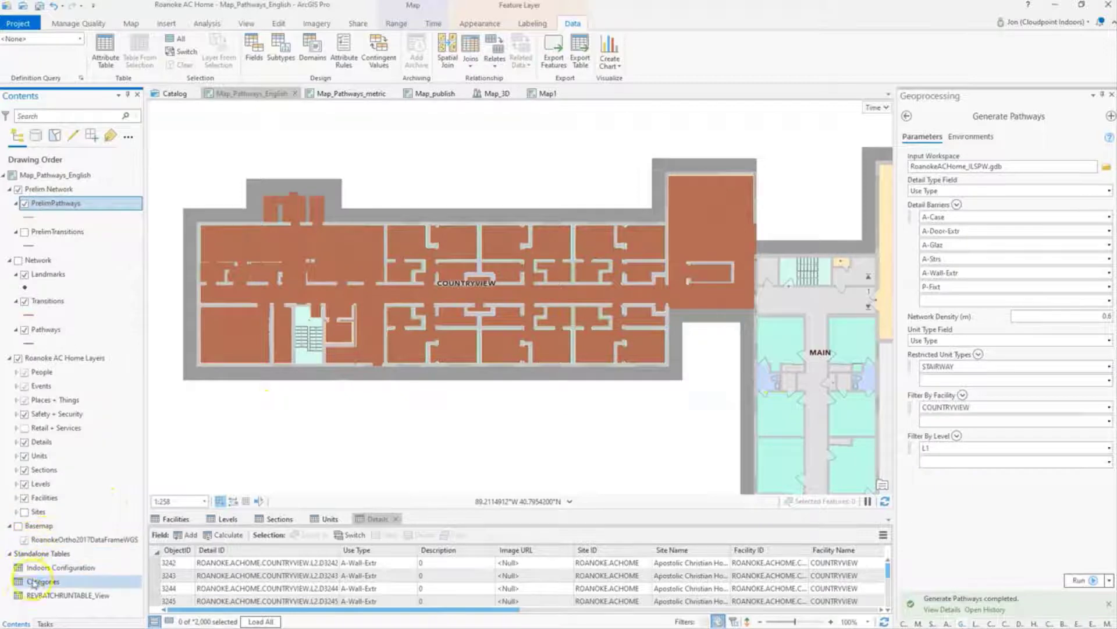